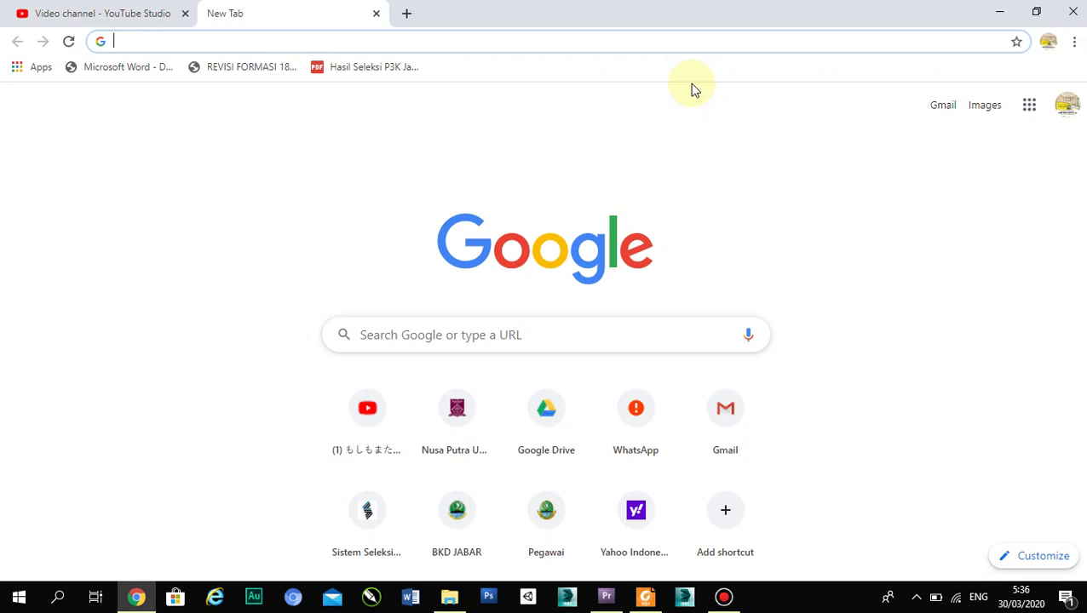
# - Open Google Drive from a 'goo' address-bar search and go to My Drive (Drive Saya)
pyautogui.write('GOO')
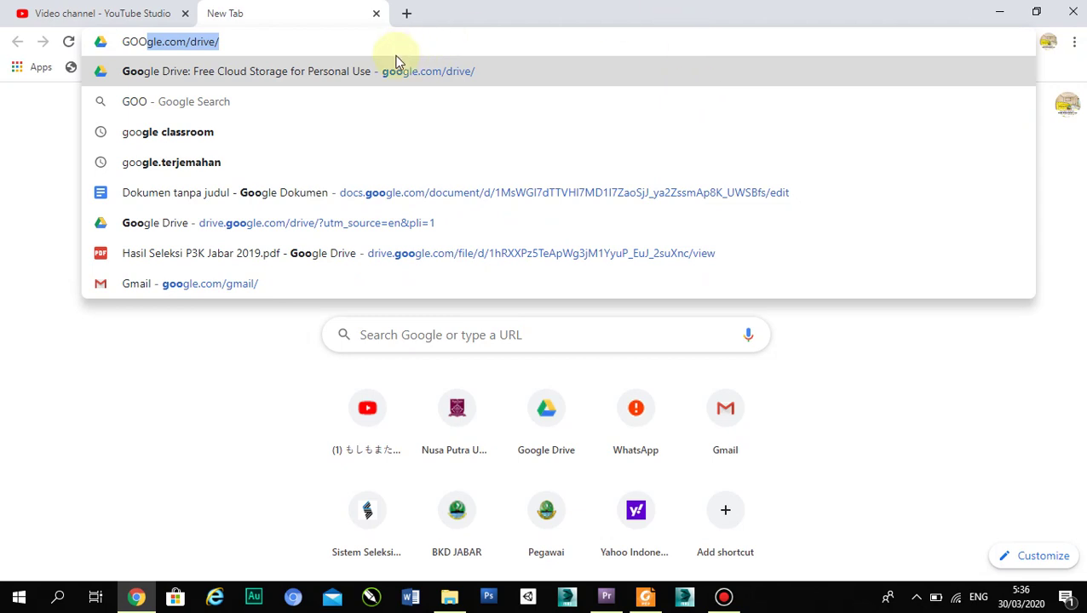
pyautogui.click(349, 73)
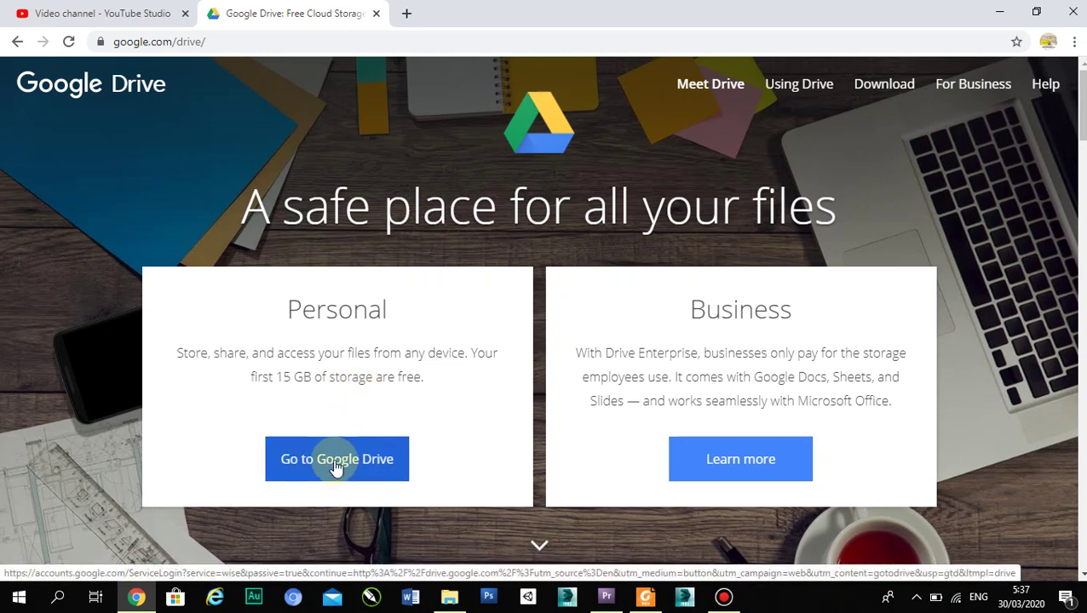
pyautogui.click(337, 464)
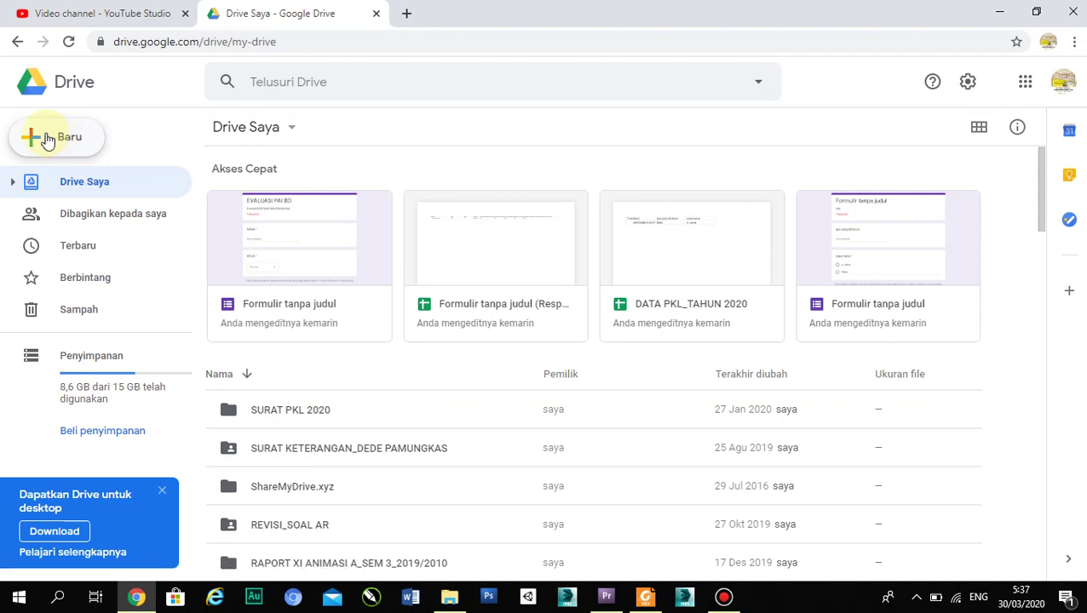
# - Create a new blank Google Form from Drive's New > More menu
pyautogui.click(46, 141)
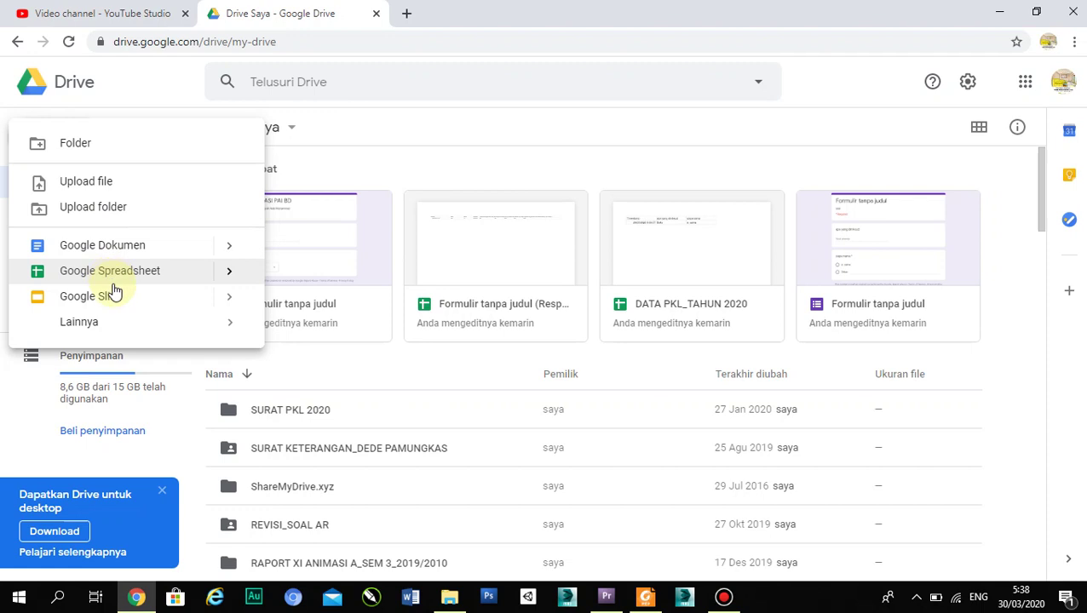
pyautogui.moveTo(181, 324)
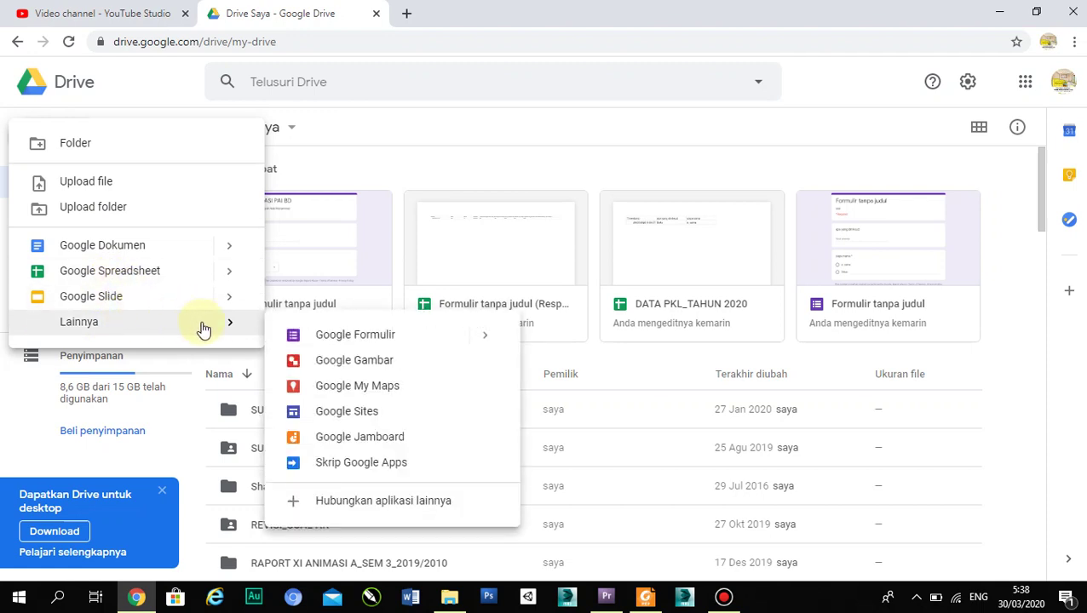
pyautogui.click(317, 338)
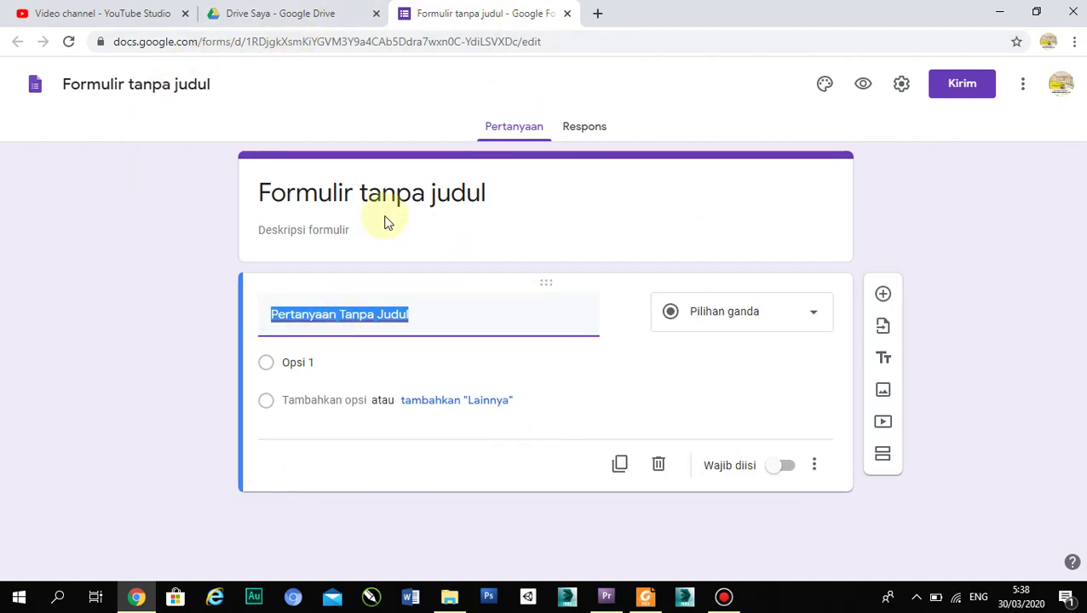
# - Replace the default form title with 'SOAL US PEL. GAMBAR'
pyautogui.click(430, 197)
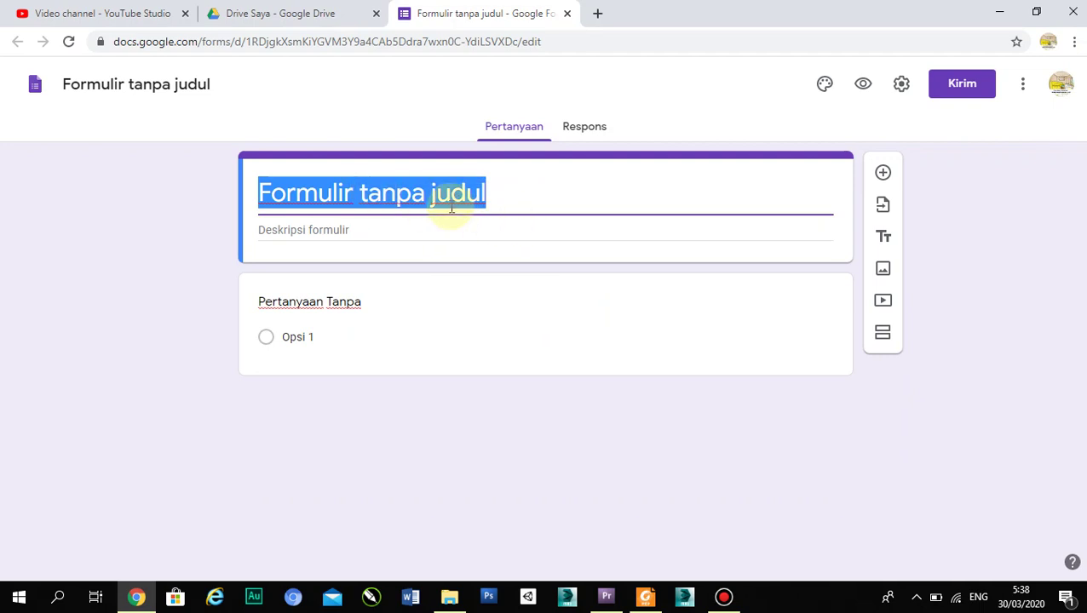
pyautogui.press('BackSpace')
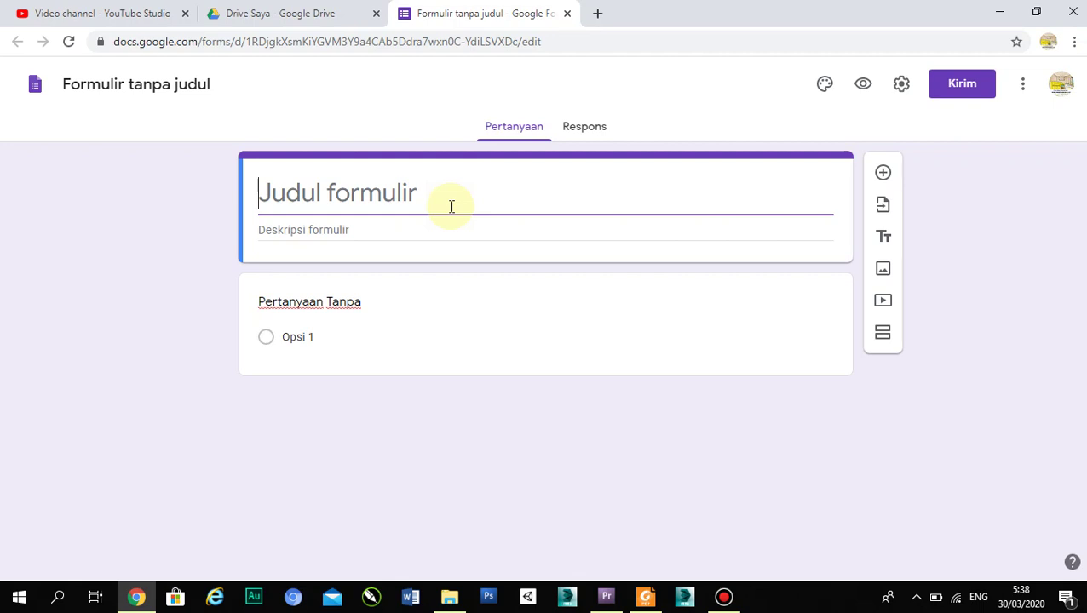
pyautogui.write('SO')
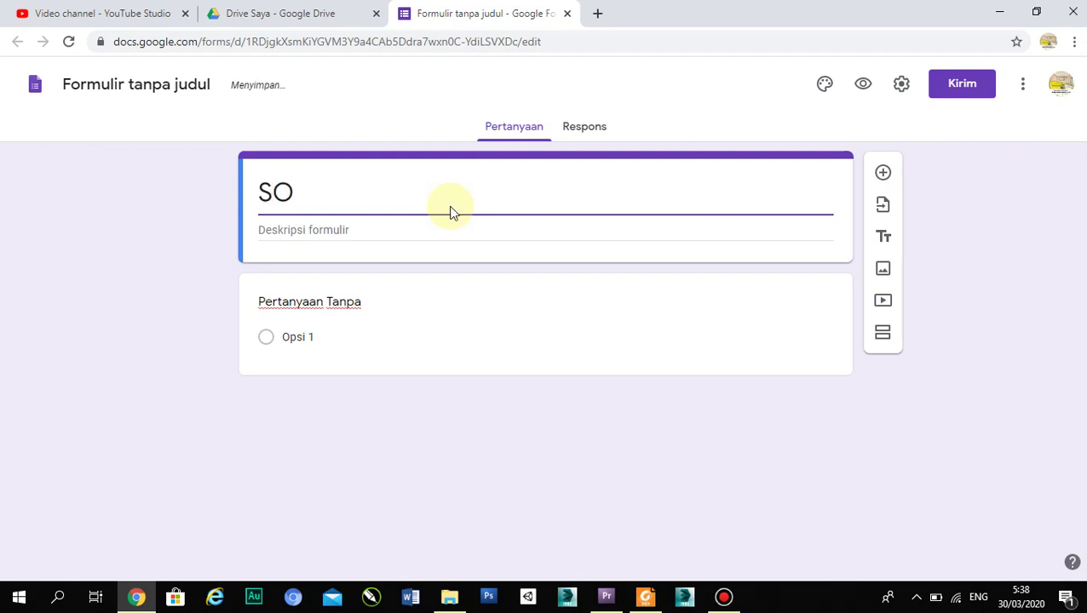
pyautogui.write('AL')
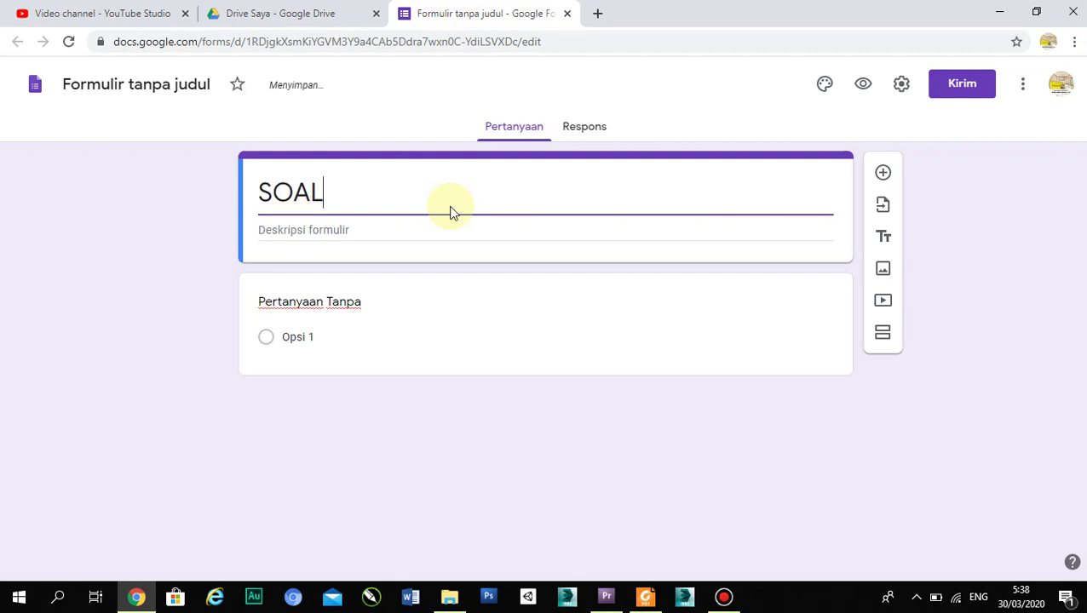
pyautogui.write(' US')
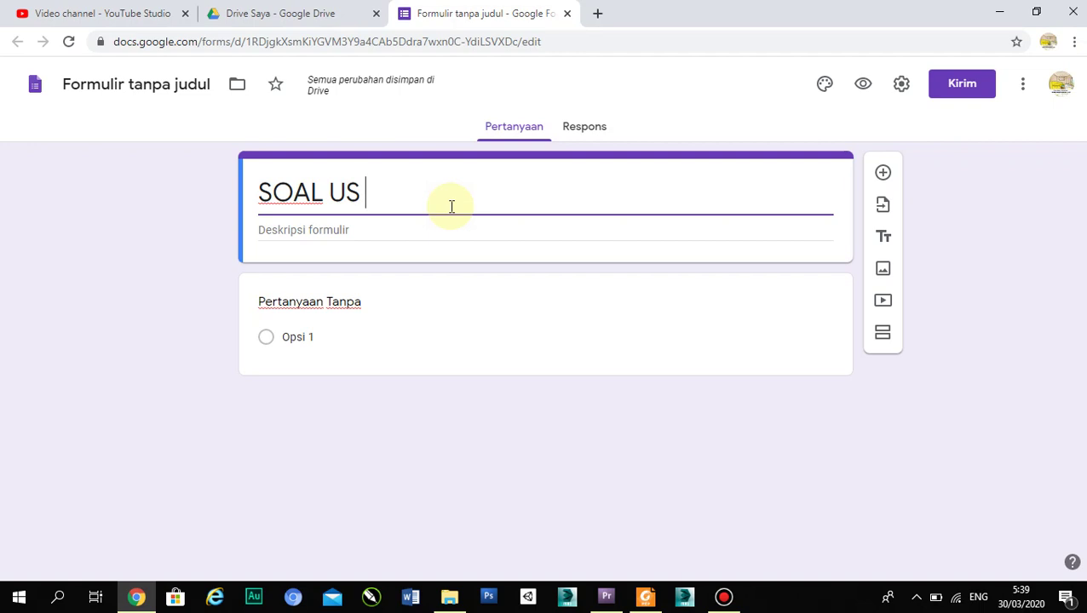
pyautogui.write('PEL. G')
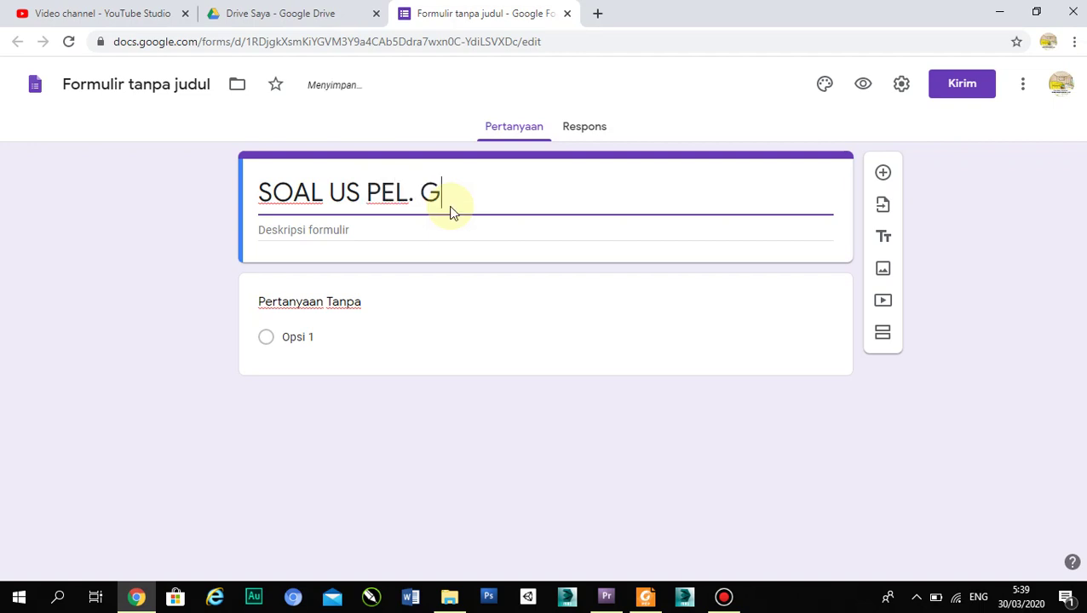
pyautogui.write('AMBAR')
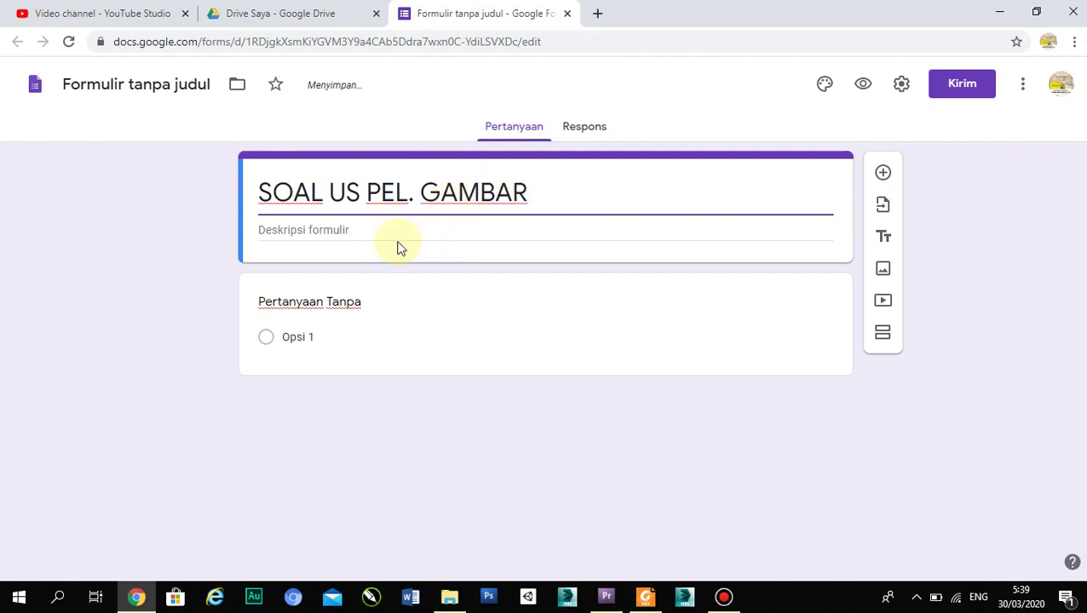
# - Copy the title and paste it in as the form description
pyautogui.click(350, 227)
pyautogui.tripleClick(529, 194)
pyautogui.hotkey('ctrl', 'c')
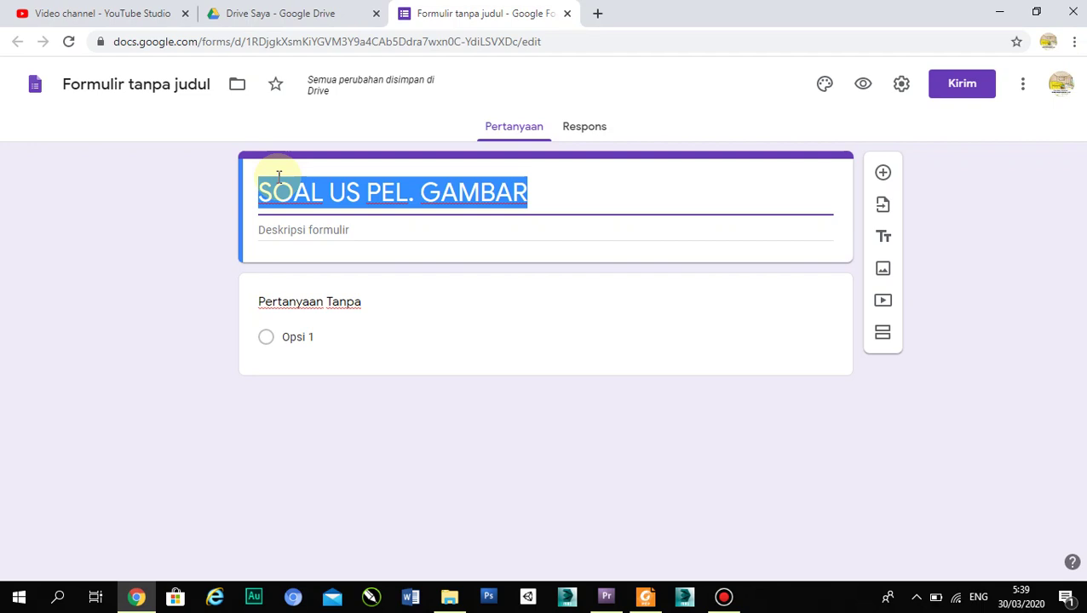
pyautogui.click(353, 226)
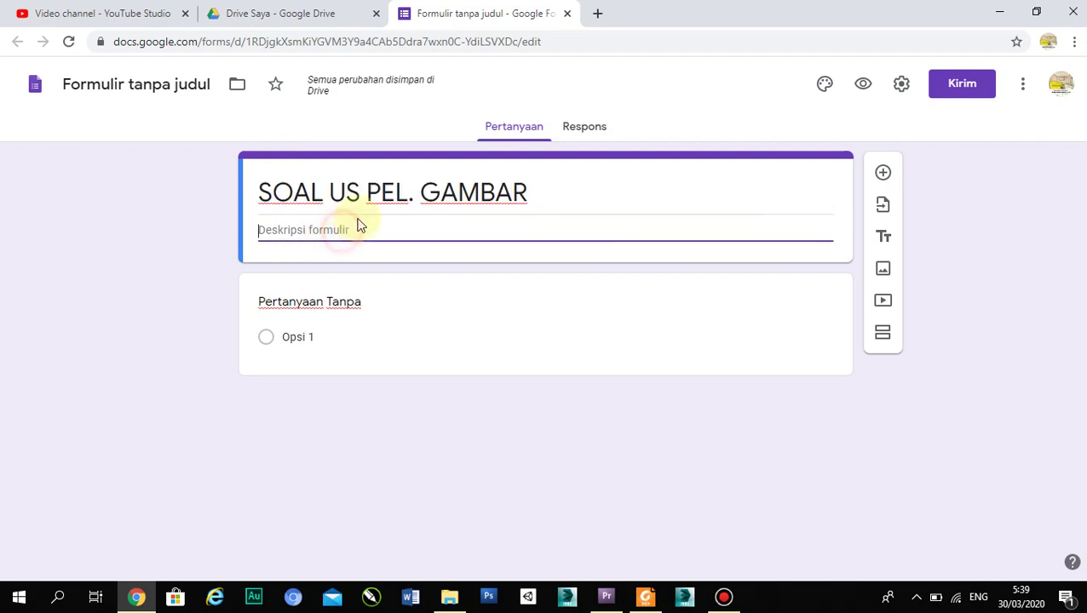
pyautogui.hotkey('ctrl', 'v')
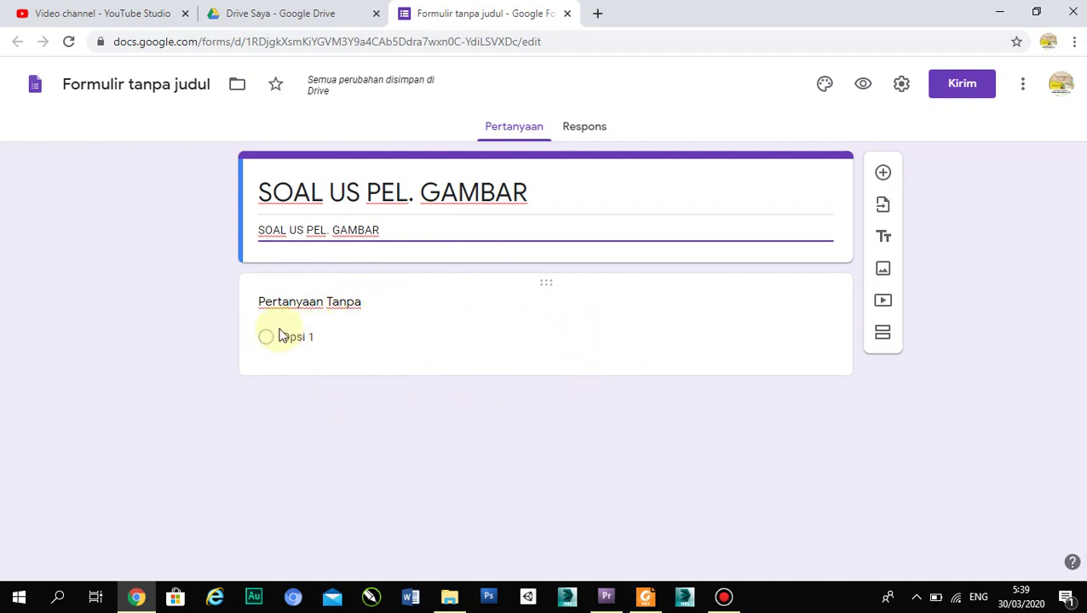
pyautogui.click(293, 304)
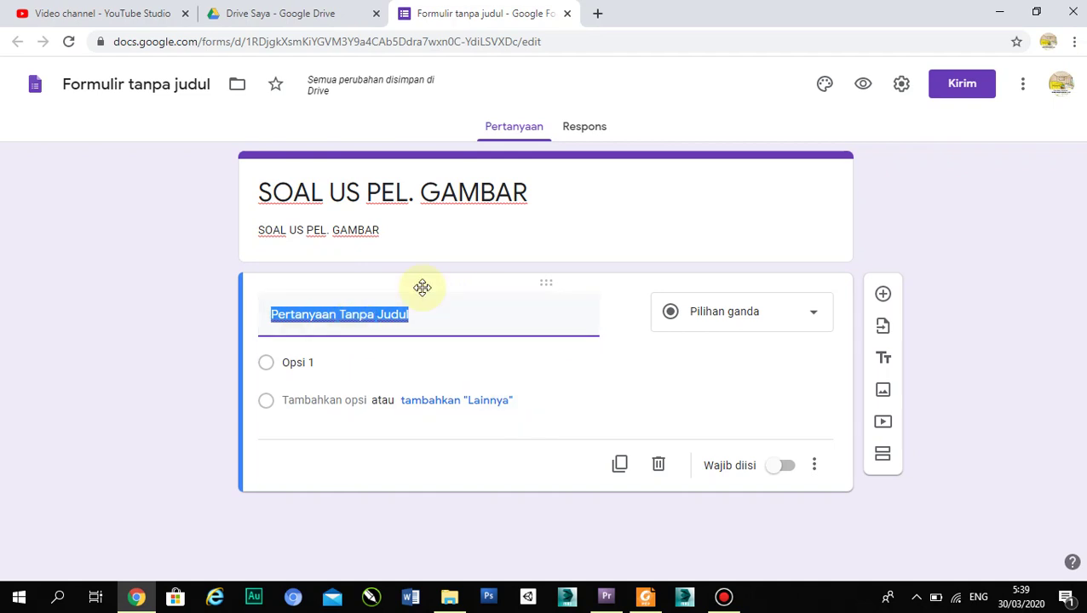
# - Name the first question 'NAMA', keep it short answer, and mark it required
pyautogui.write('NAMA')
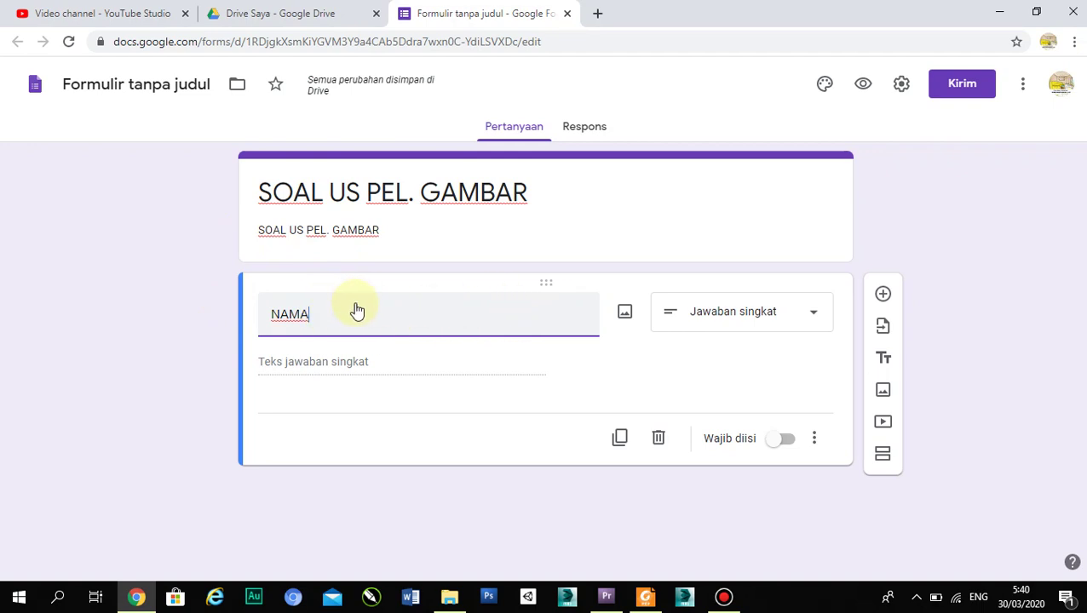
pyautogui.click(771, 319)
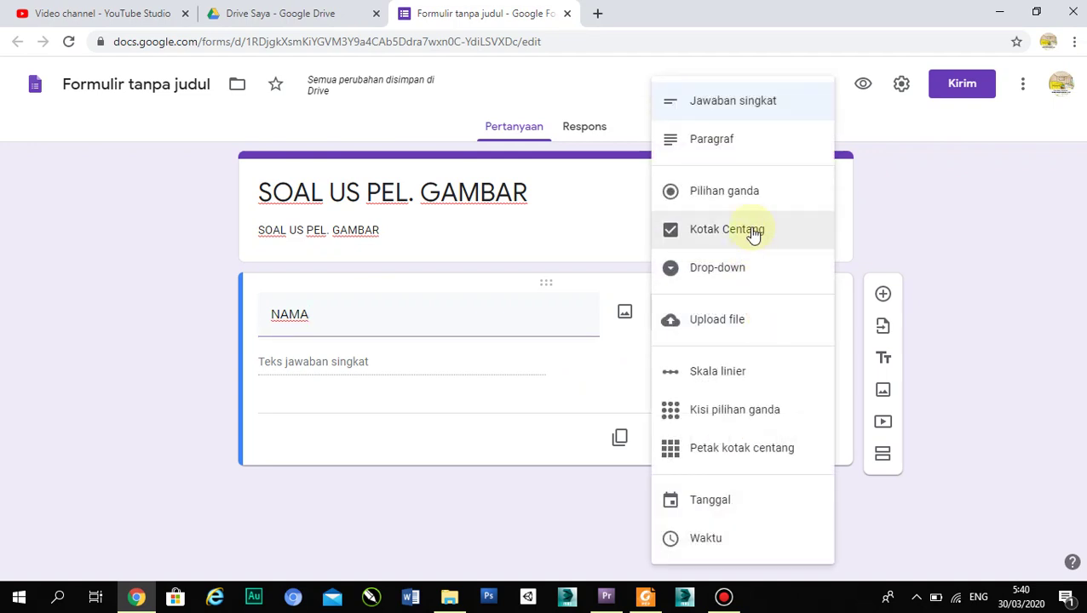
pyautogui.click(715, 113)
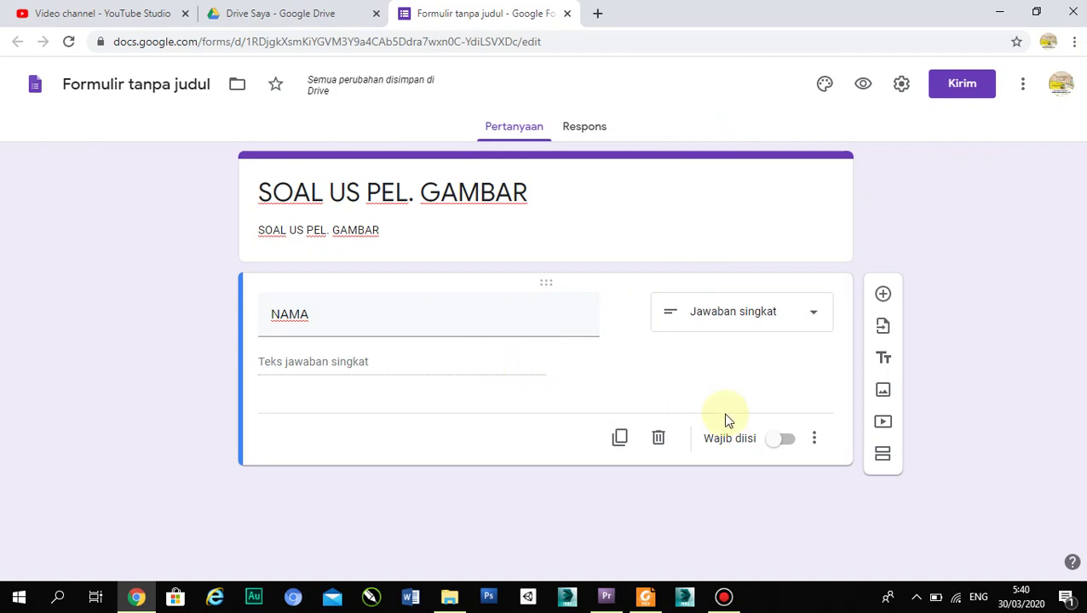
pyautogui.click(781, 443)
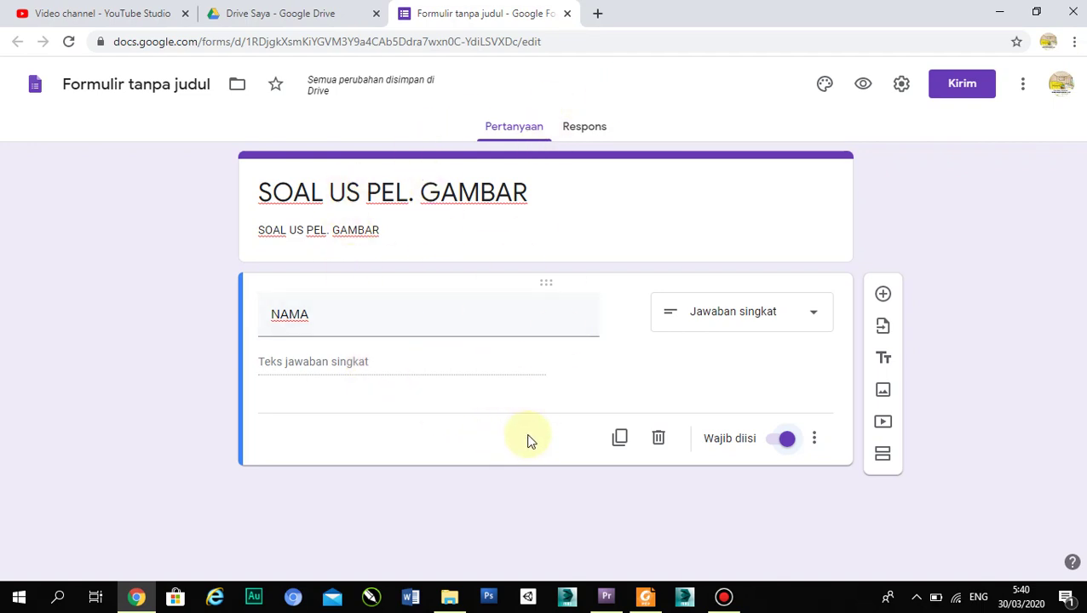
# - Add a drop-down question titled 'KELAS' below NAMA
pyautogui.click(884, 295)
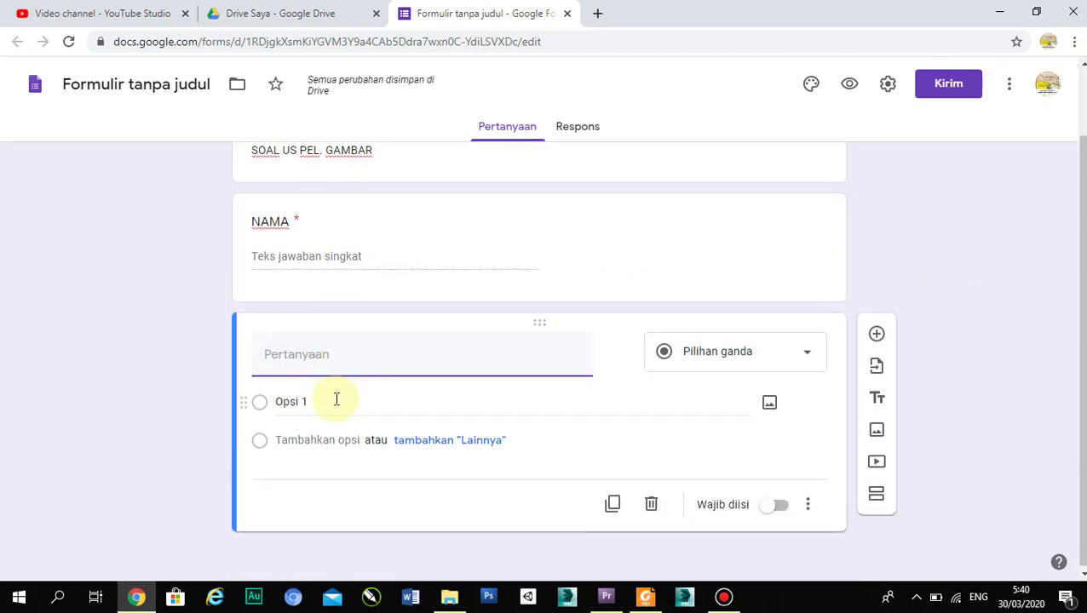
pyautogui.write('KELAS')
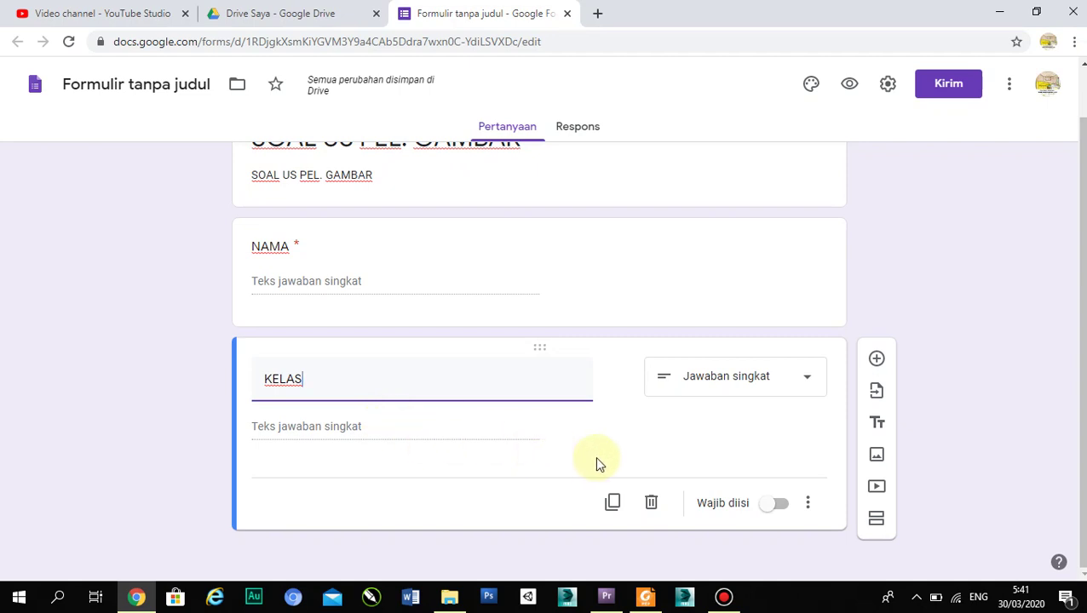
pyautogui.click(738, 389)
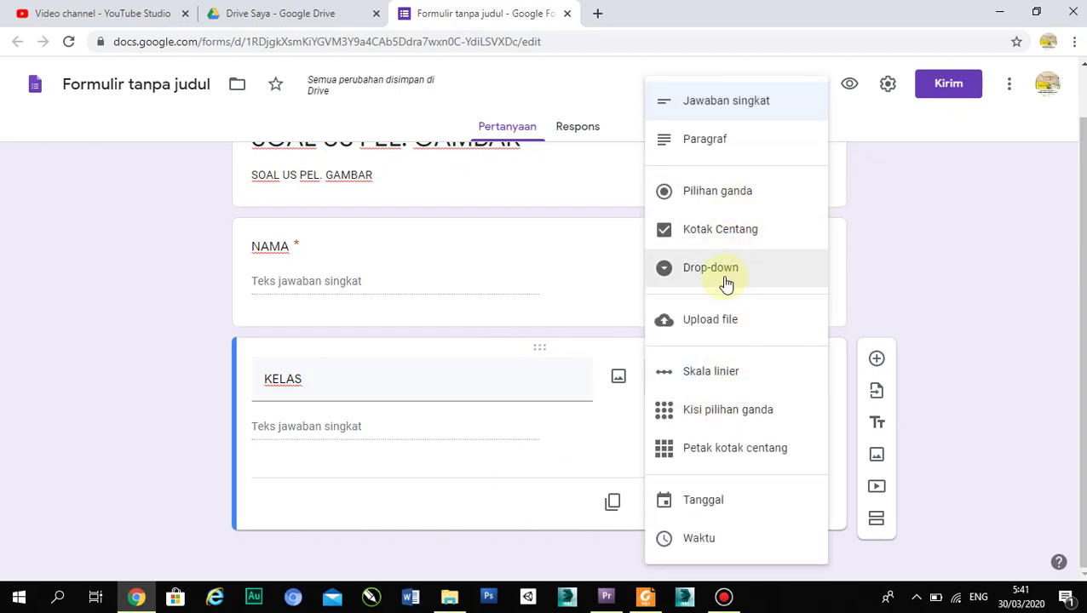
pyautogui.click(725, 282)
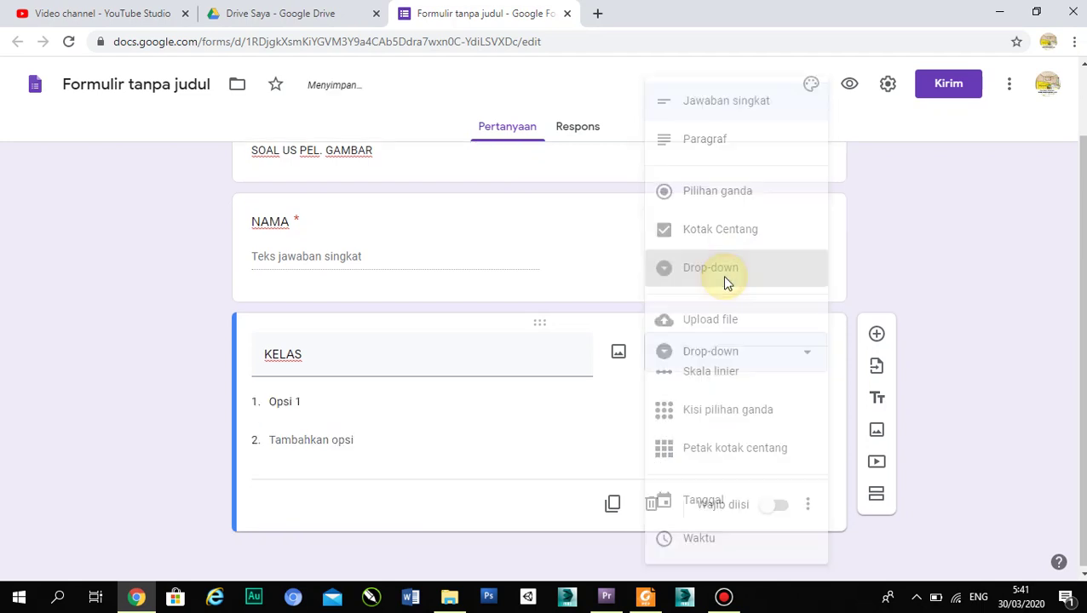
# - Fill in KELAS options 7A, 7B and 7C, then add a blank question below
pyautogui.click(354, 401)
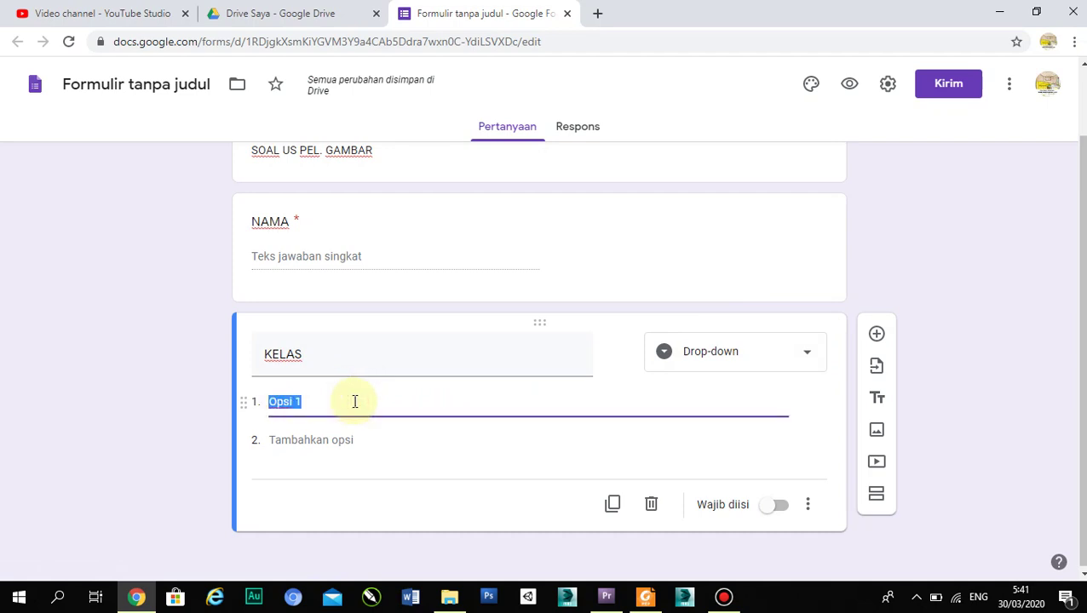
pyautogui.write('7A')
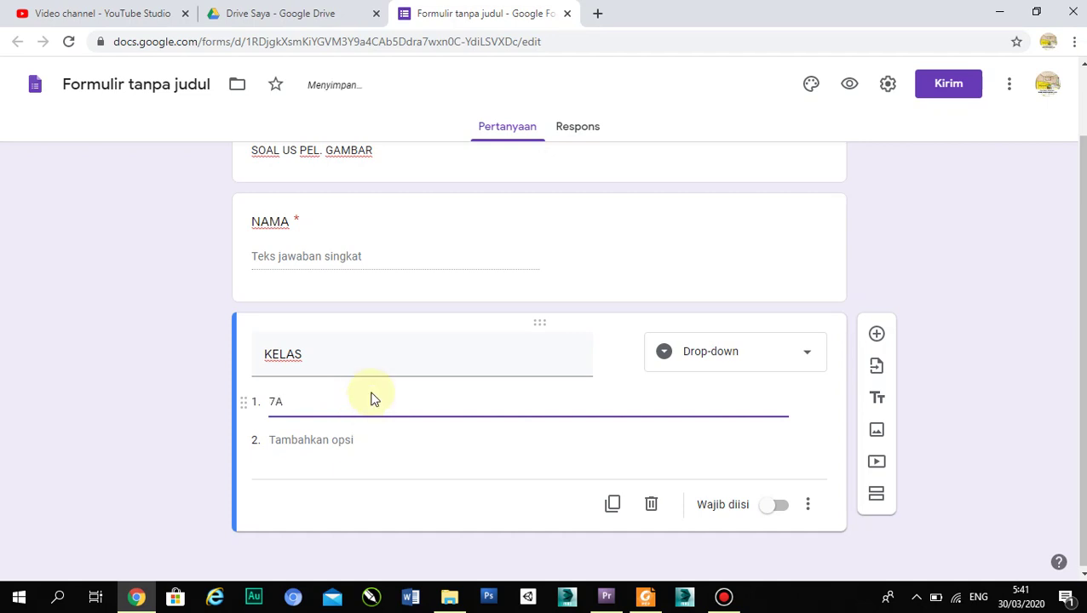
pyautogui.click(313, 440)
pyautogui.write('7')
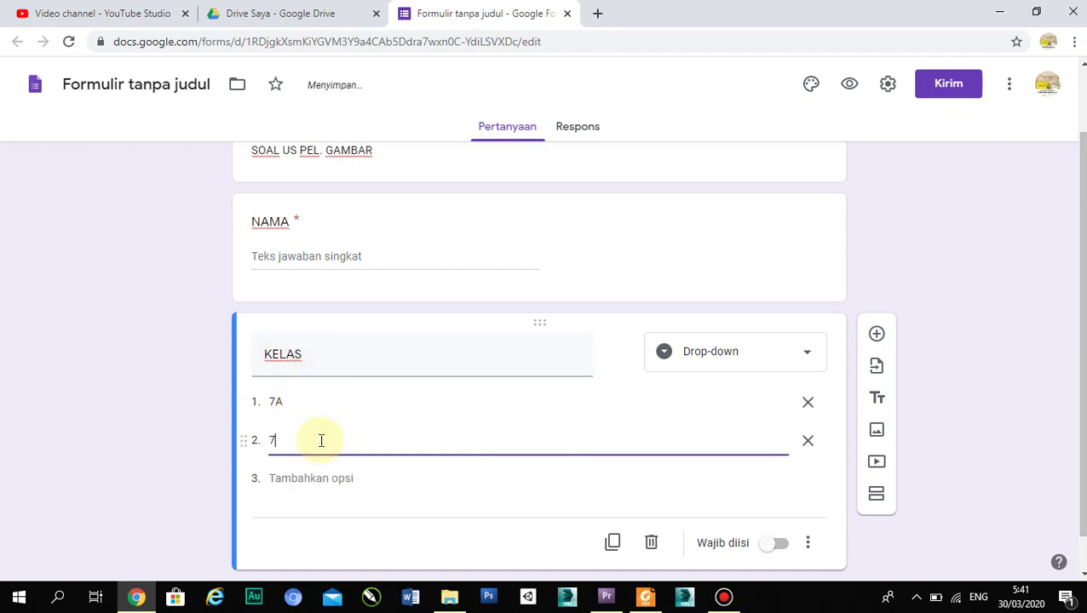
pyautogui.click(329, 491)
pyautogui.write('7C')
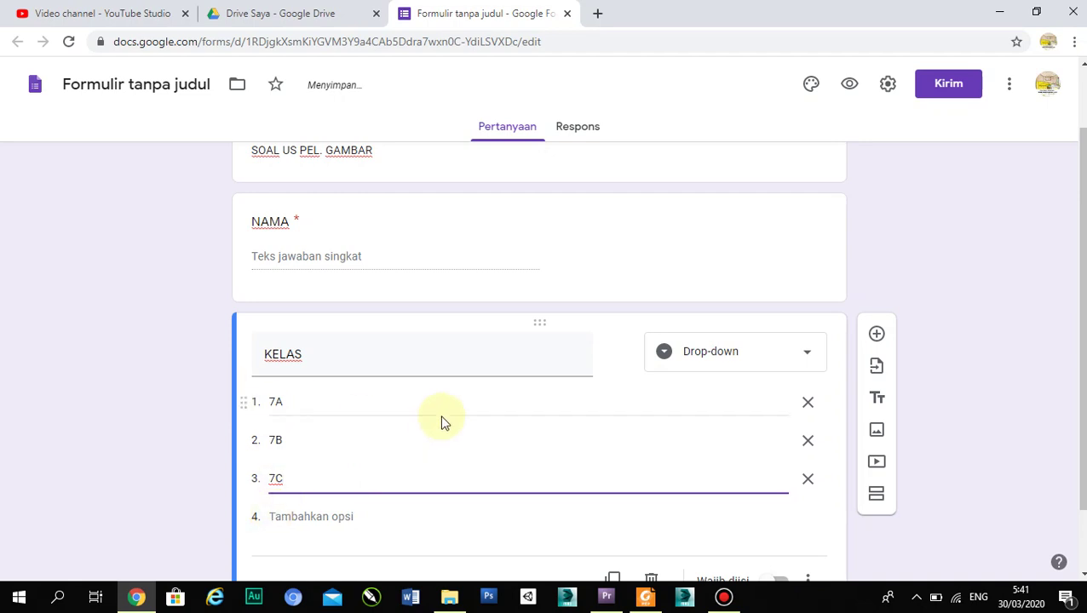
pyautogui.scroll(-1, 441, 424)
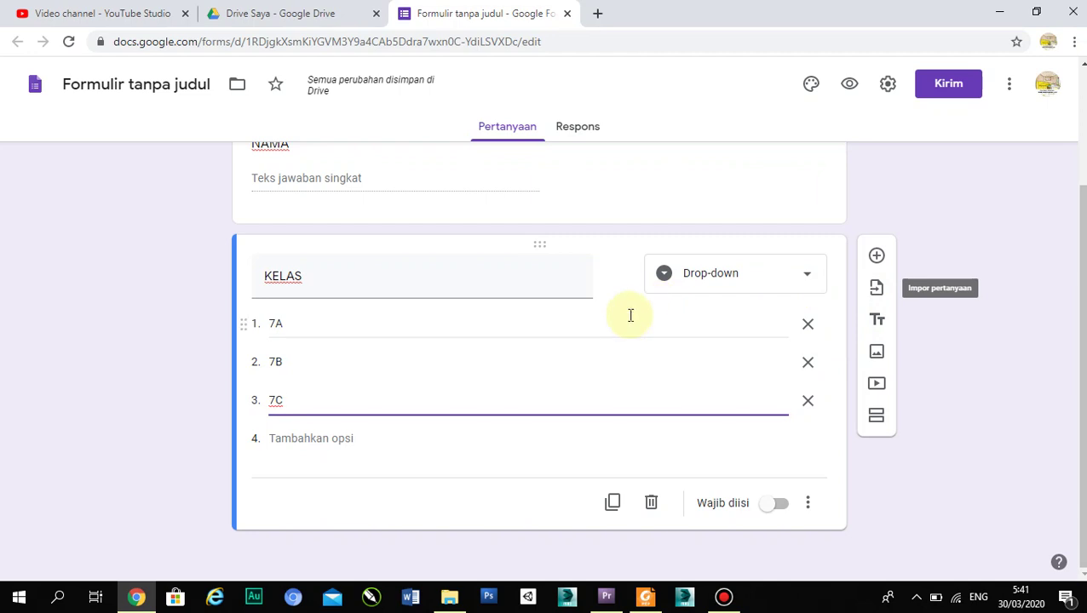
pyautogui.click(876, 258)
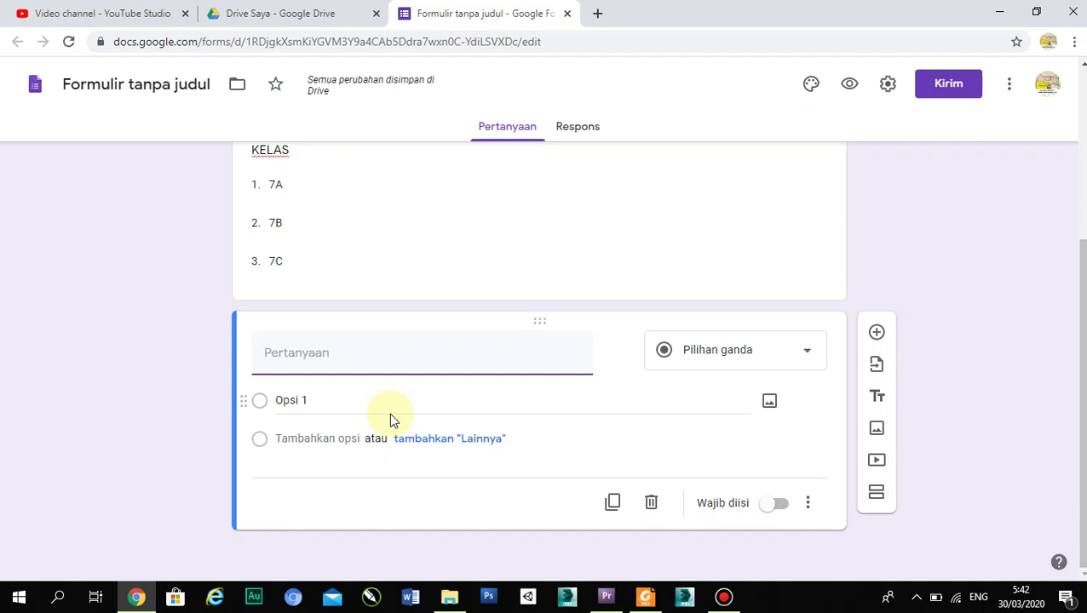
# - Title the new question 'PASWORD' as a required short-answer field
pyautogui.write('PA')
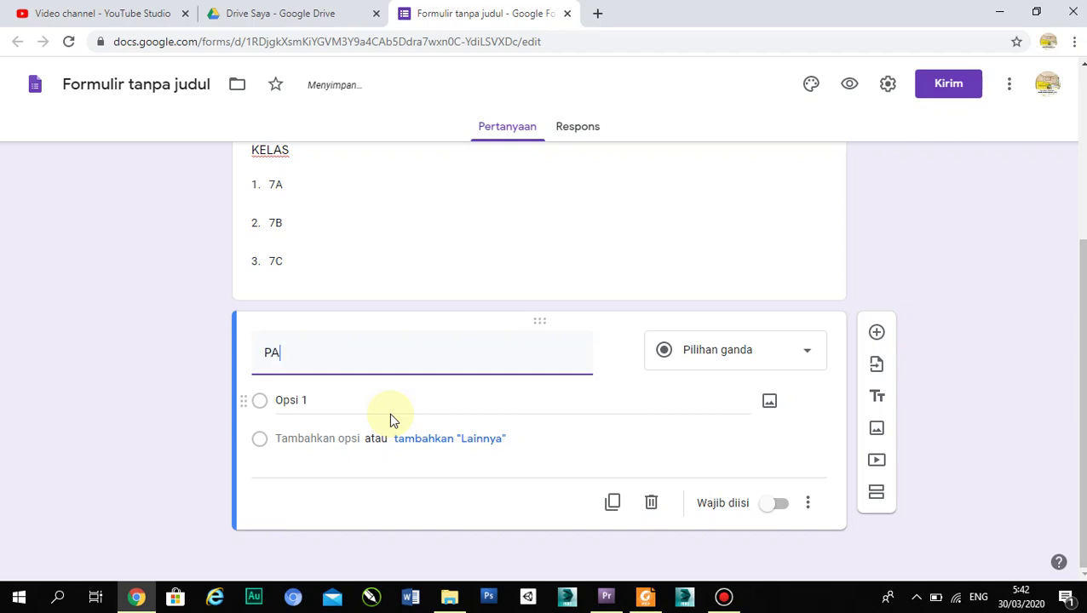
pyautogui.write('SWORD')
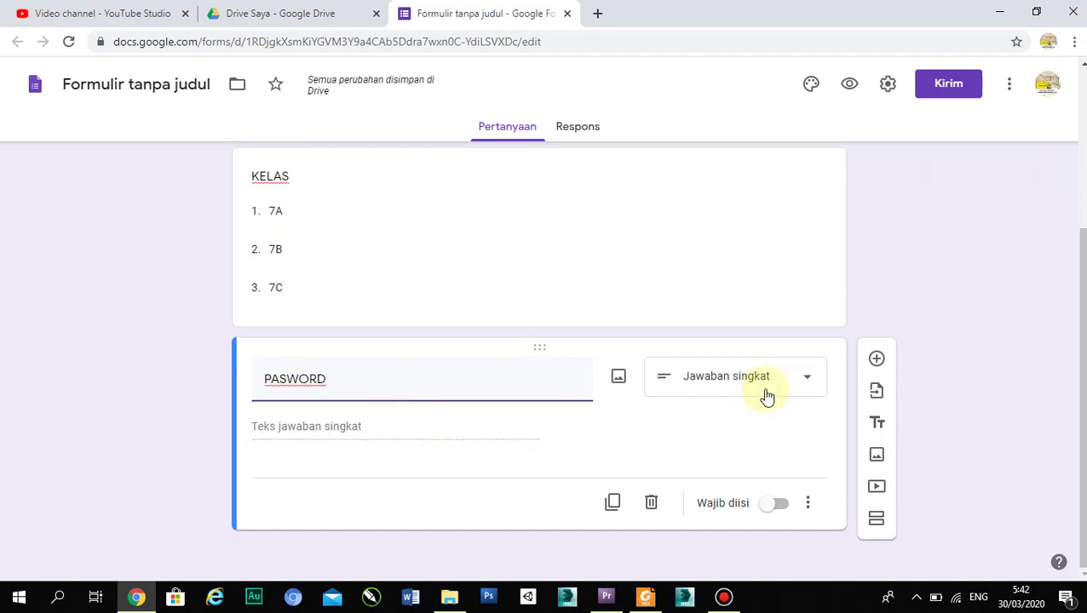
pyautogui.click(290, 423)
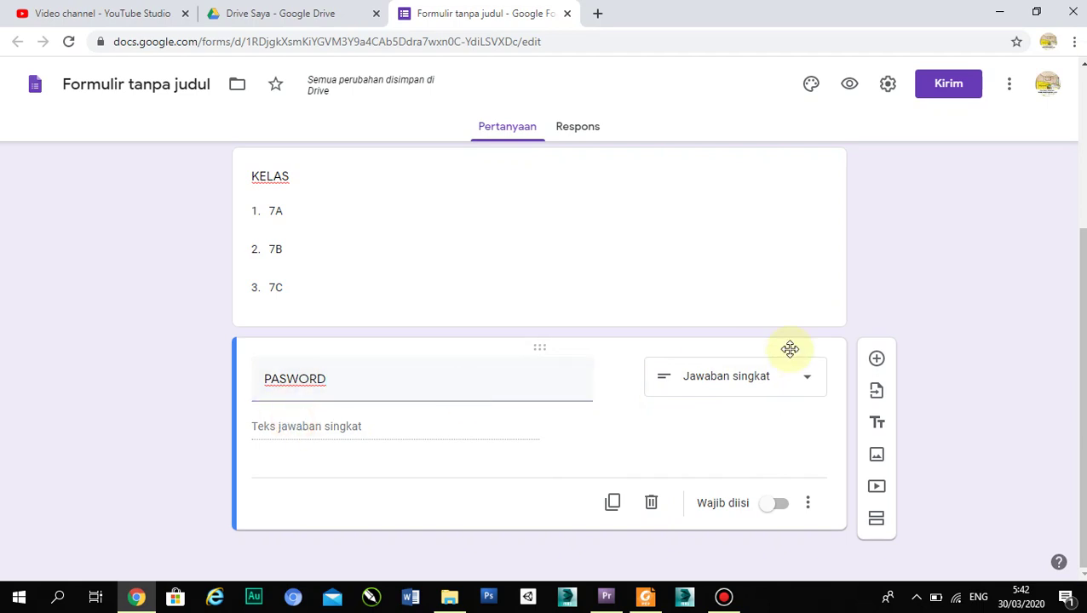
pyautogui.click(765, 380)
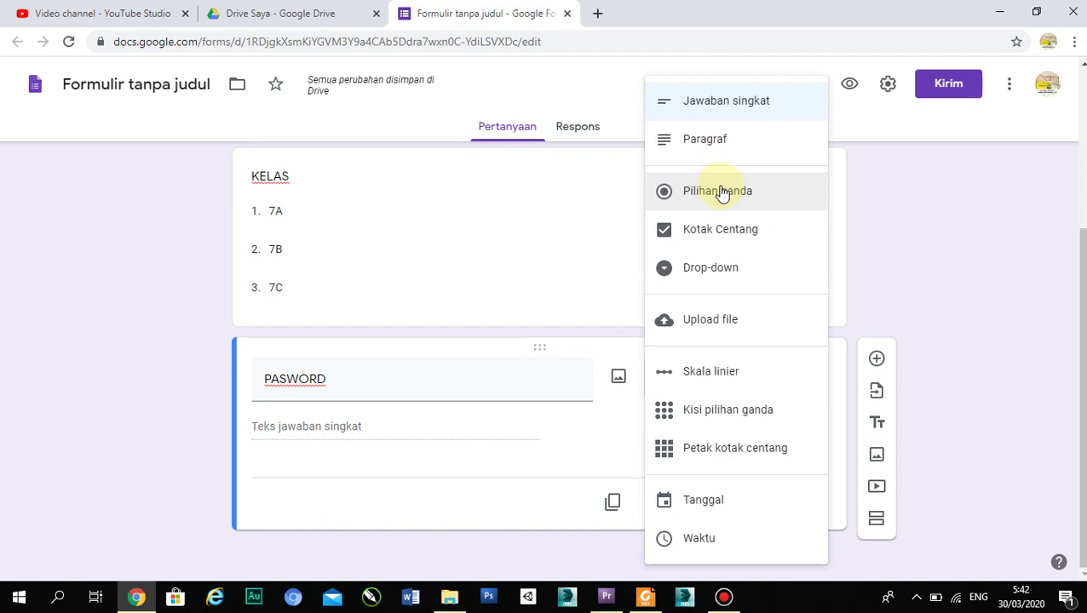
pyautogui.click(696, 106)
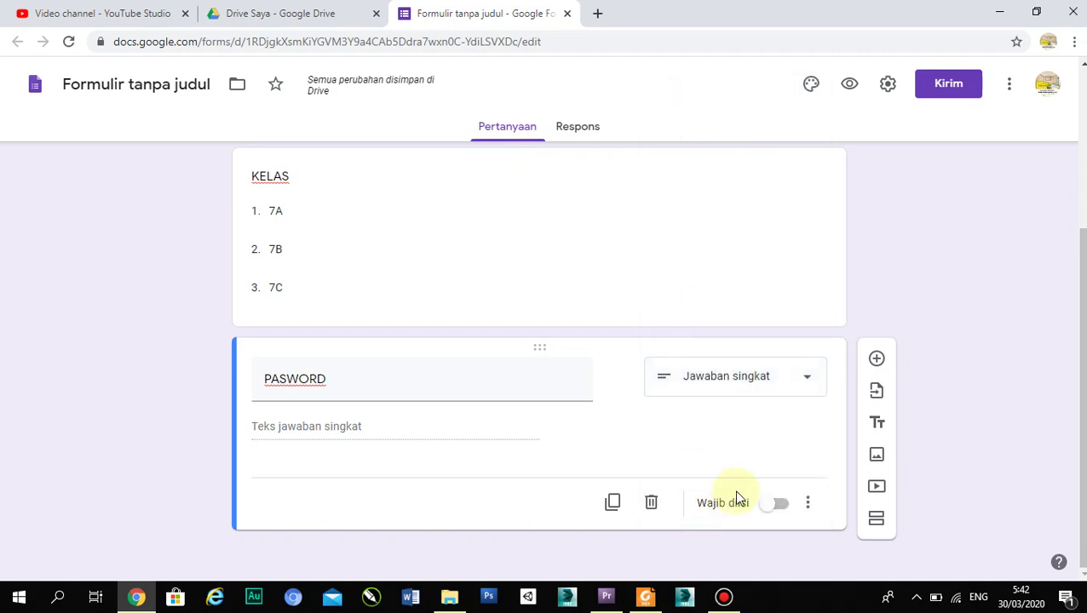
pyautogui.click(764, 503)
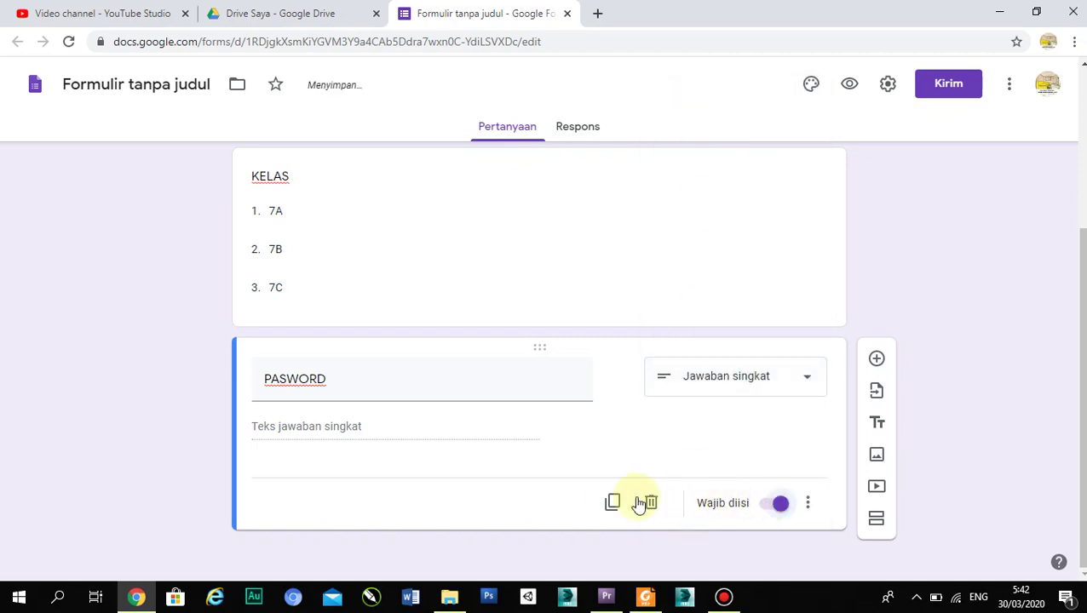
# - Add text validation requiring answers to contain the exam password, with error message 'SALAH'
pyautogui.click(807, 504)
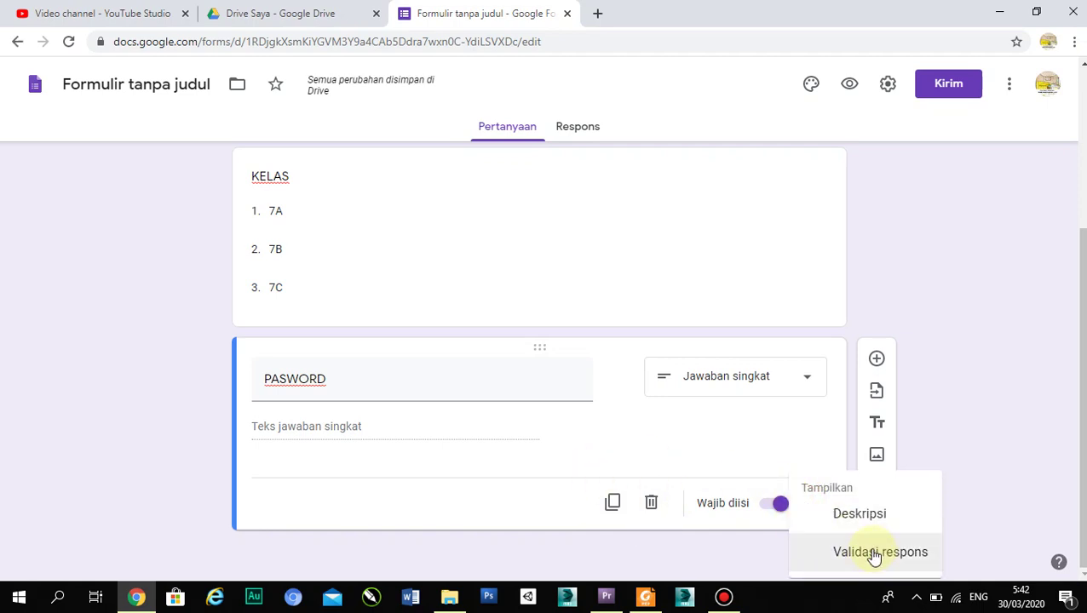
pyautogui.click(874, 553)
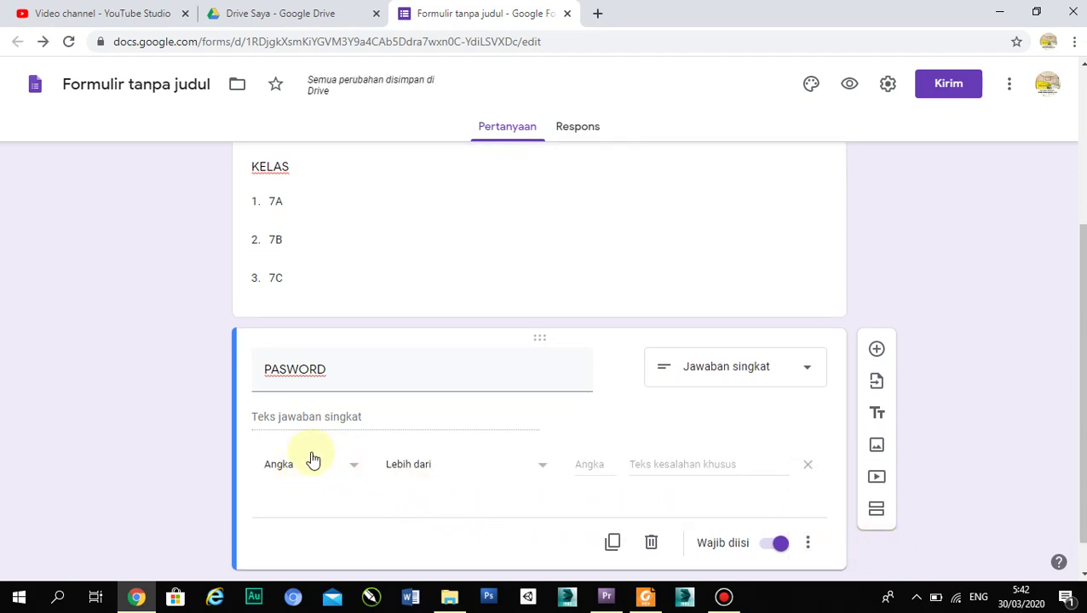
pyautogui.click(352, 468)
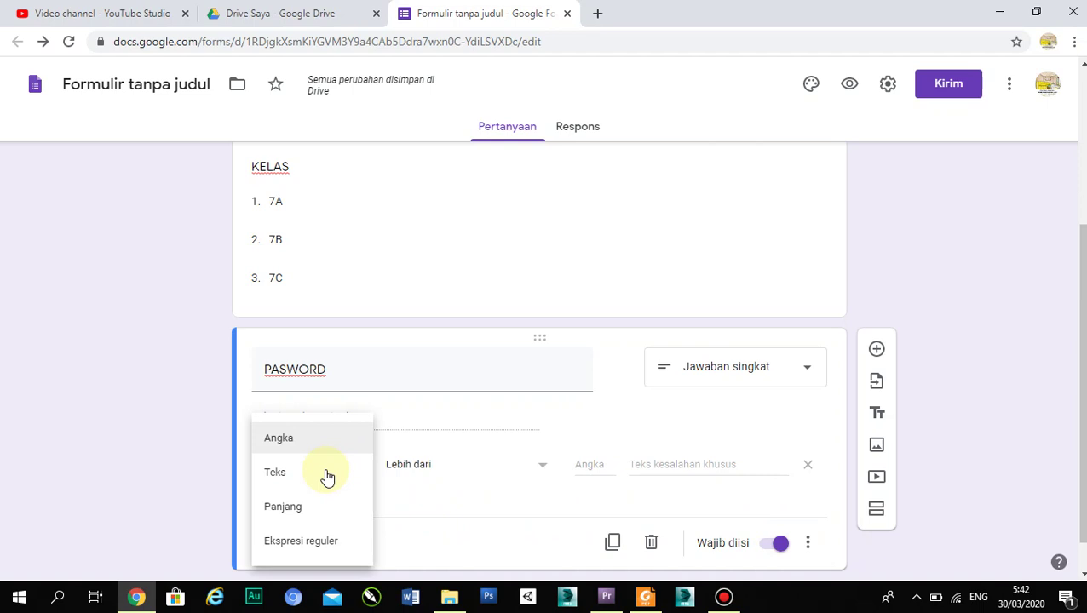
pyautogui.click(296, 482)
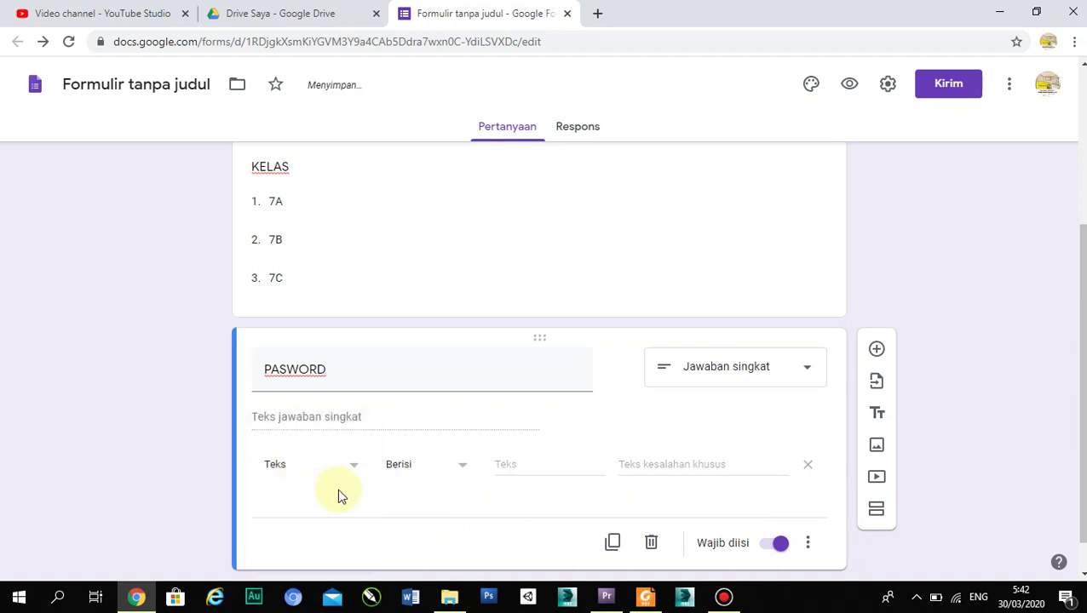
pyautogui.click(510, 464)
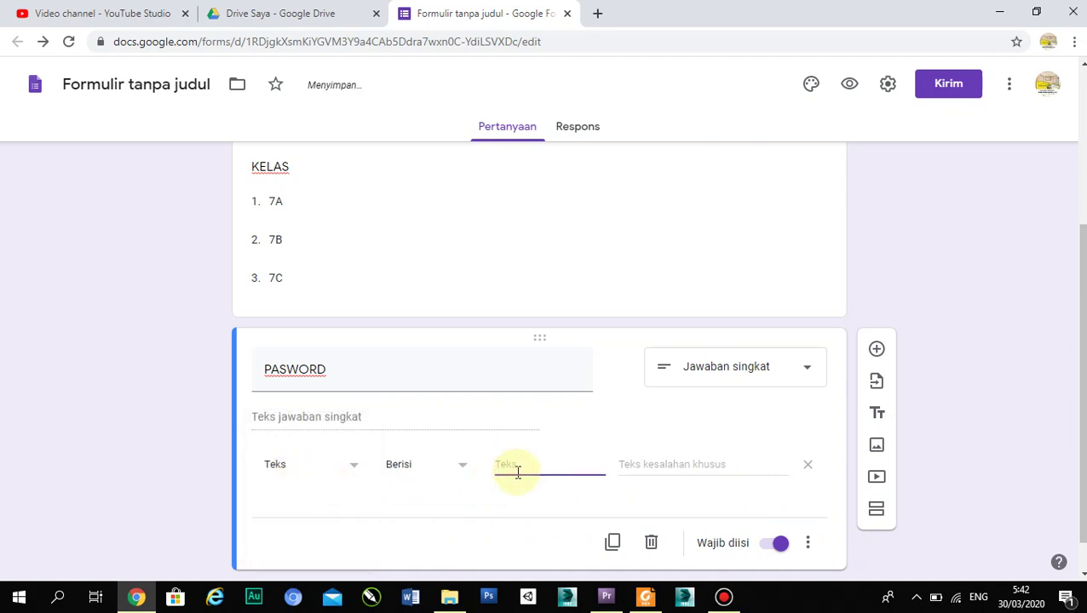
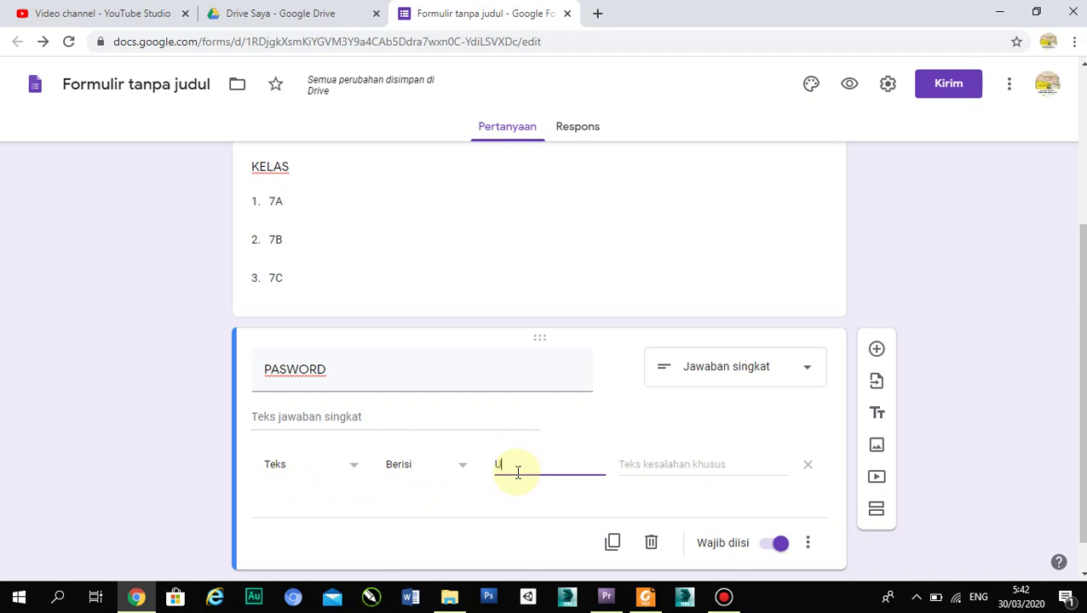
pyautogui.click(653, 464)
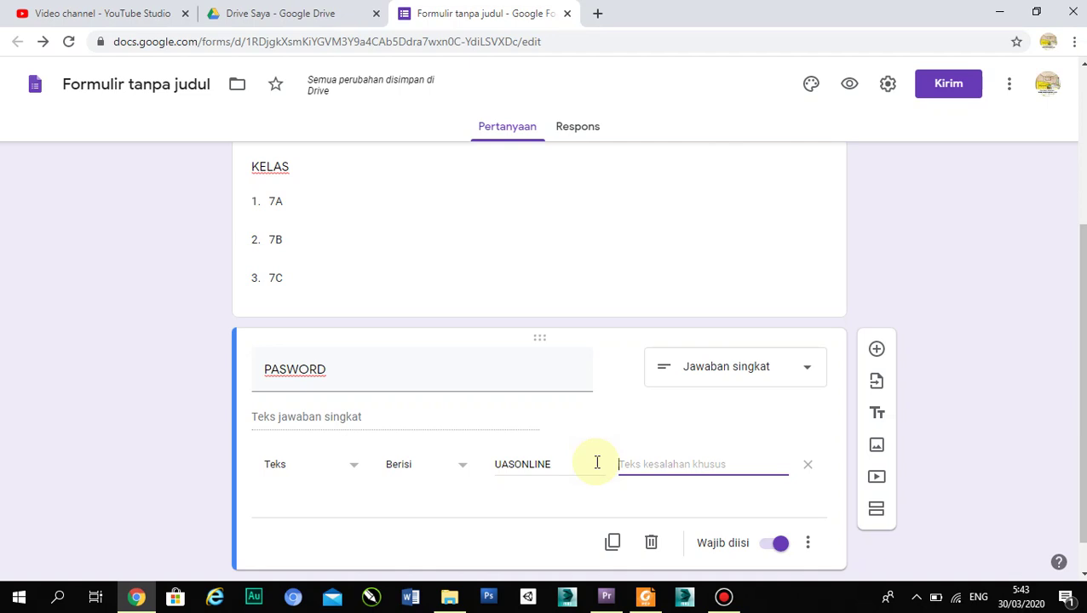
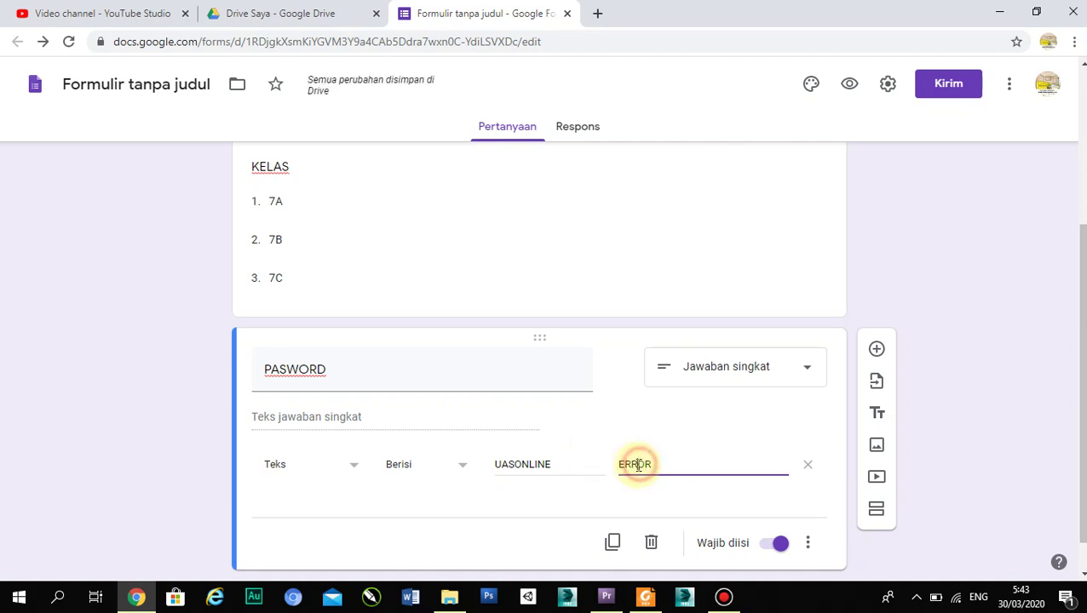
pyautogui.moveTo(655, 467); pyautogui.dragTo(623, 463)
pyautogui.write('SAL')
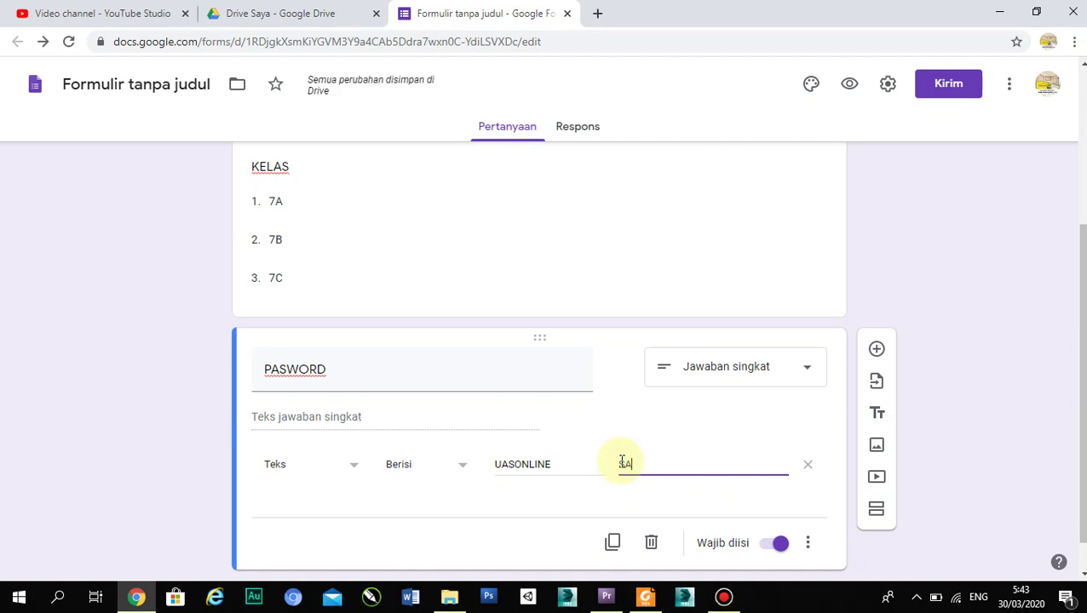
pyautogui.write('AH')
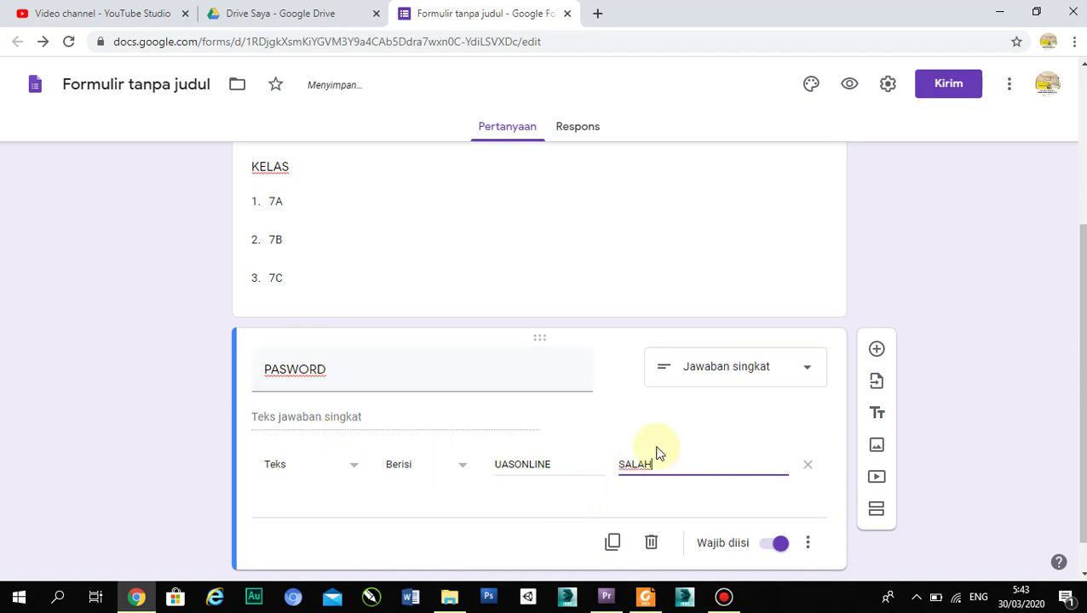
pyautogui.scroll(3, 543, 373)
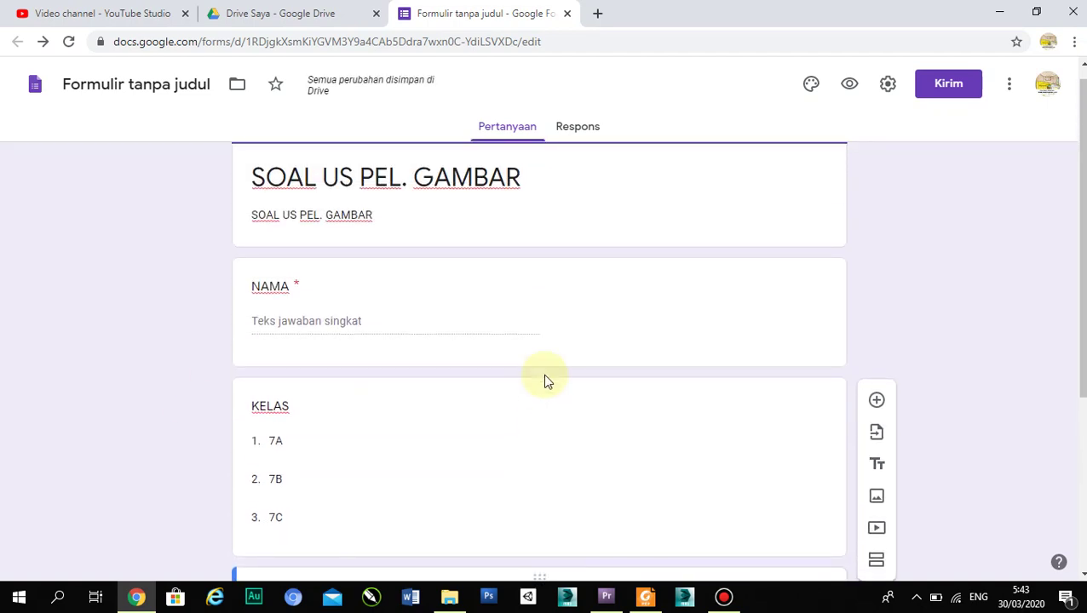
pyautogui.scroll(-3, 546, 375)
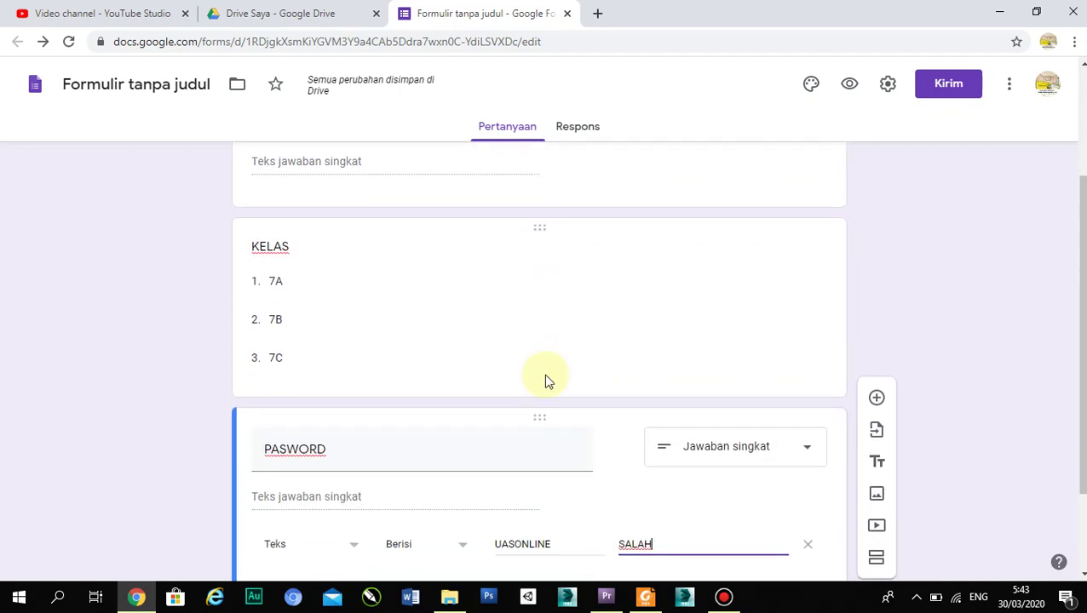
pyautogui.scroll(-1, 547, 375)
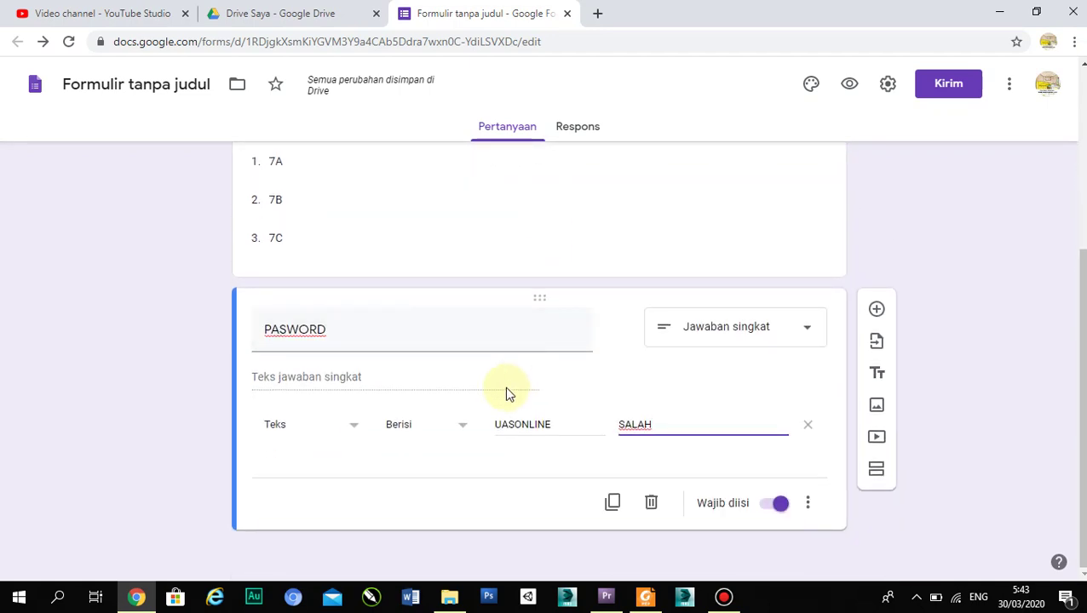
pyautogui.scroll(4, 540, 376)
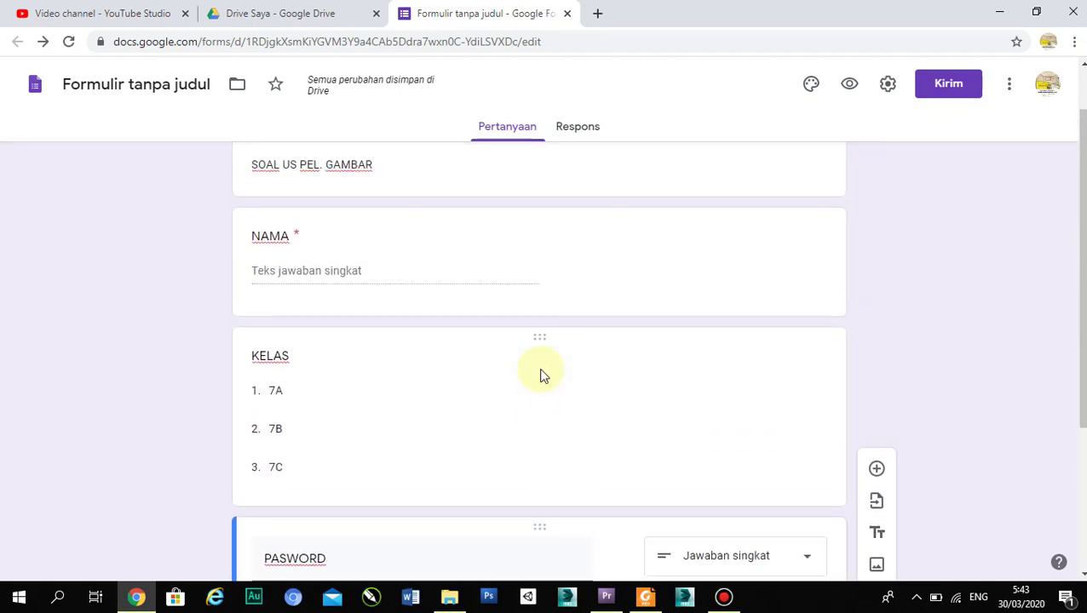
pyautogui.scroll(-4, 541, 375)
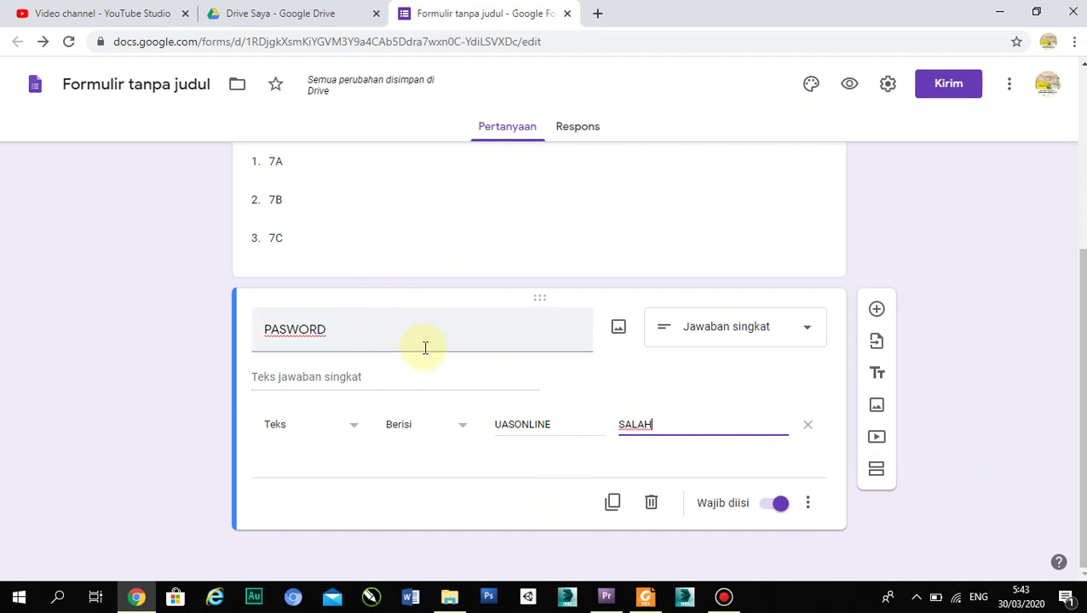
# - Add a section titled 'SOAL US GAMBAR' with description 'JAWAB PERTANYAAN YANG BENAR'
pyautogui.click(874, 473)
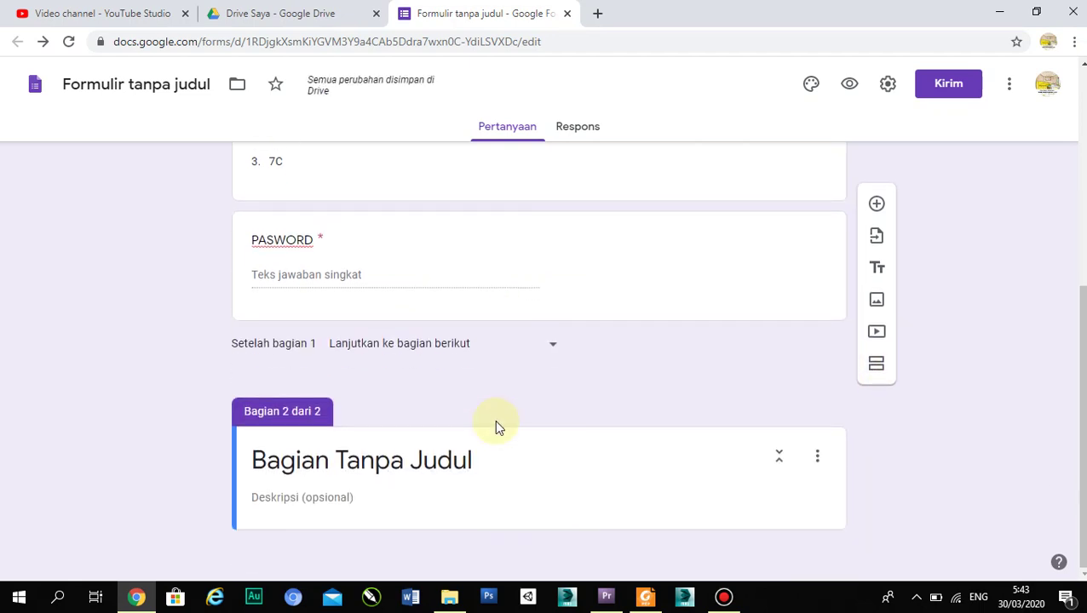
pyautogui.click(423, 459)
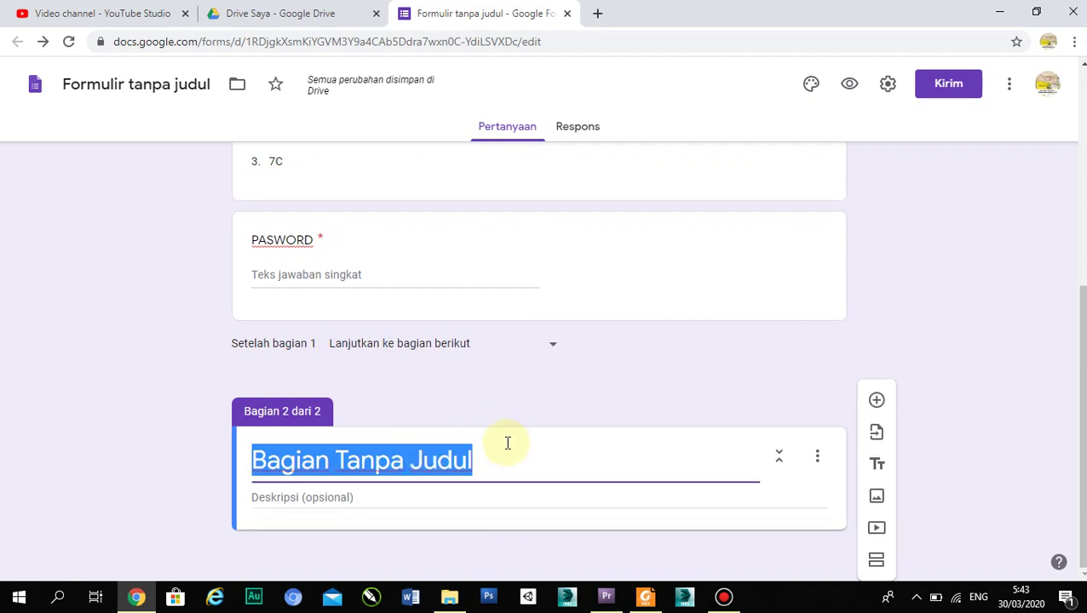
pyautogui.write('SOA')
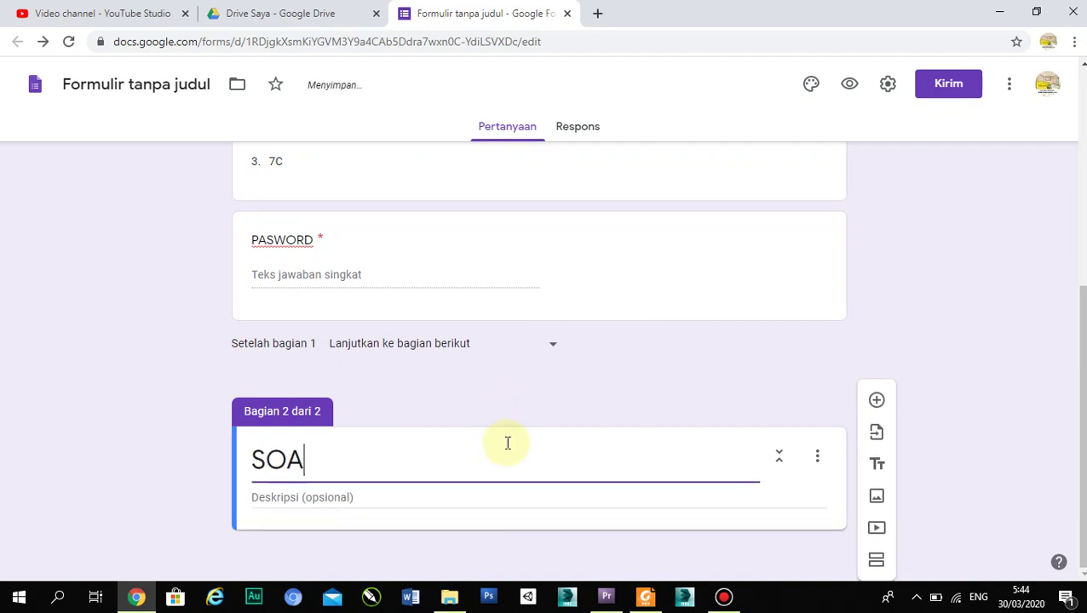
pyautogui.write('L US ')
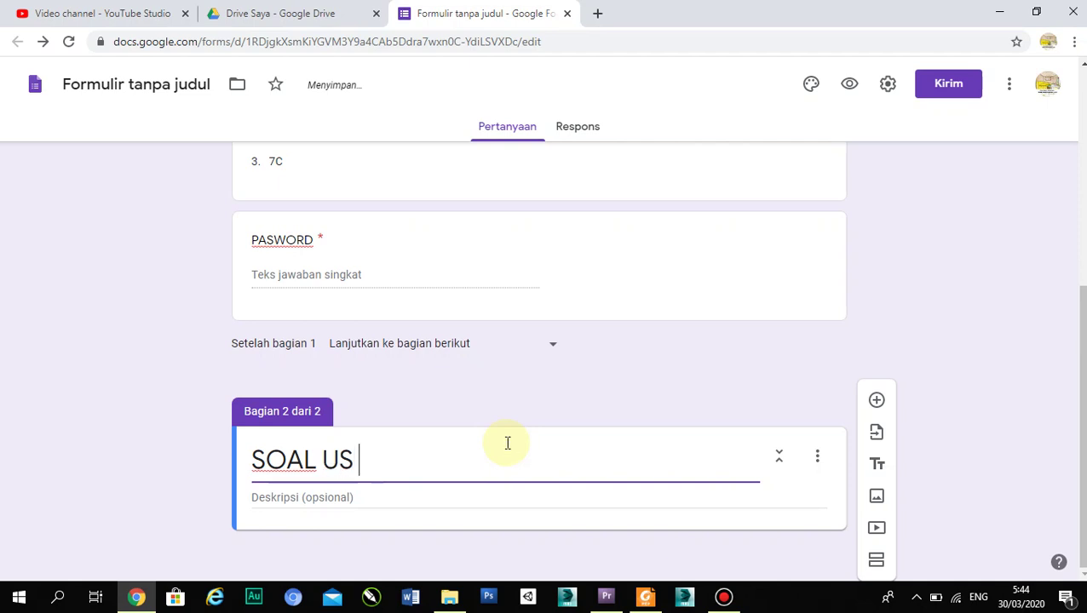
pyautogui.write('GAMBAR')
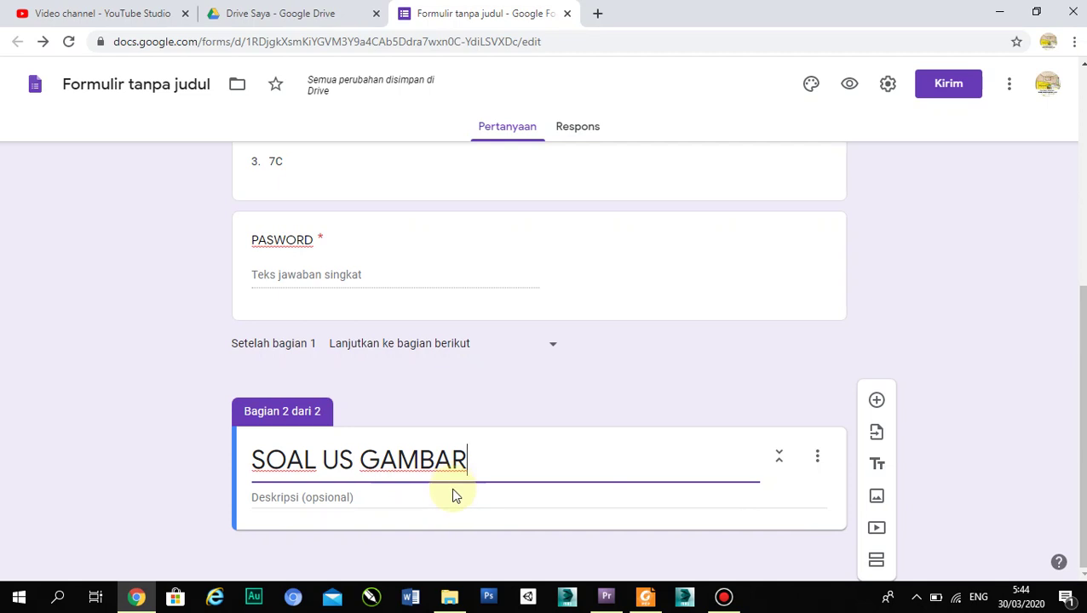
pyautogui.click(405, 499)
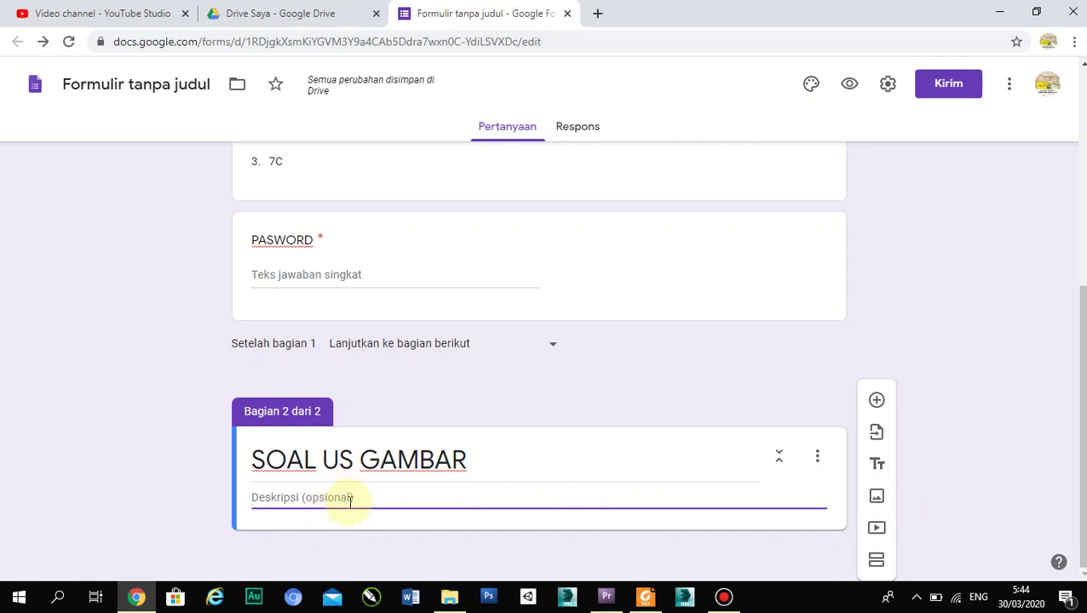
pyautogui.write('JAWA')
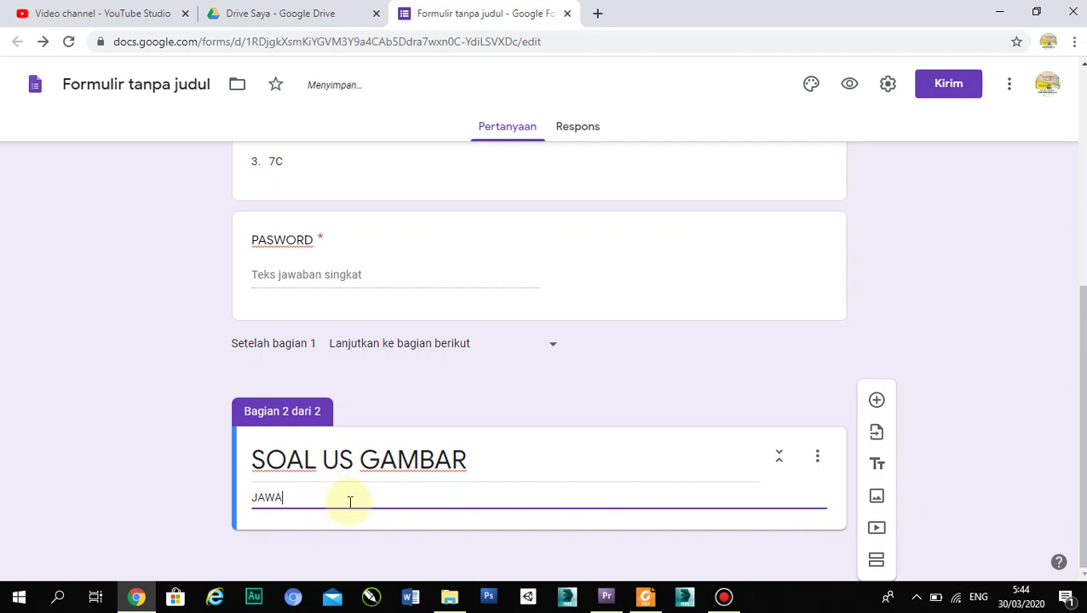
pyautogui.write('B PERT')
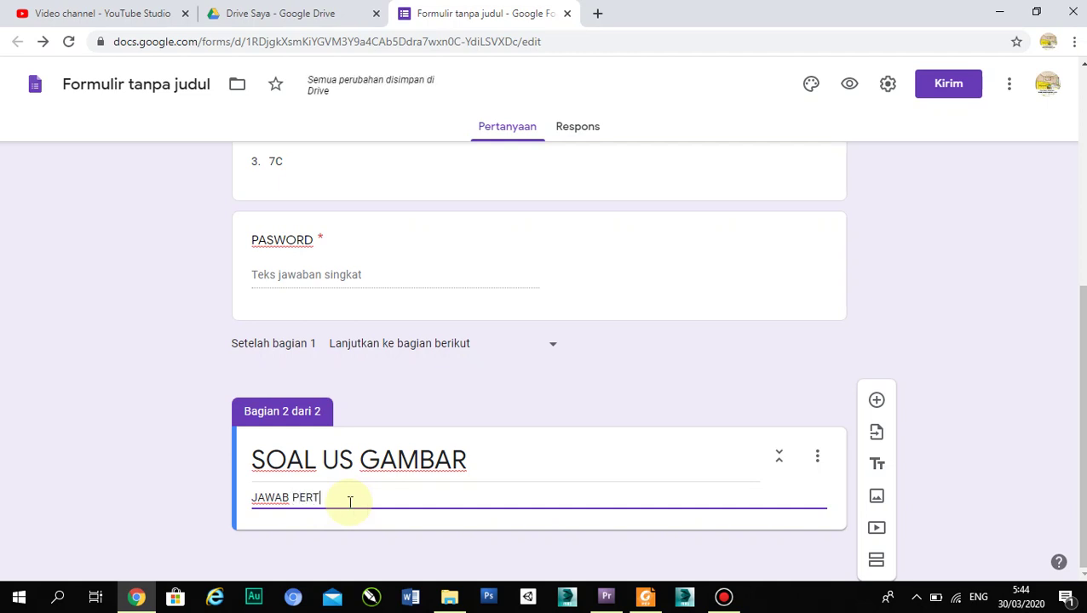
pyautogui.write('ANY')
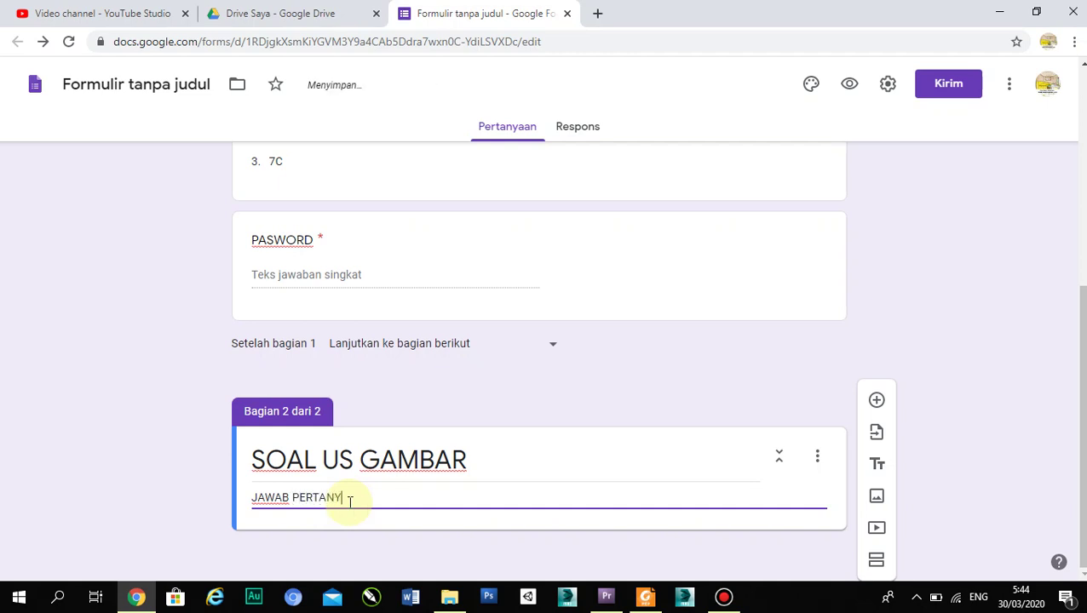
pyautogui.write('AAN YANG')
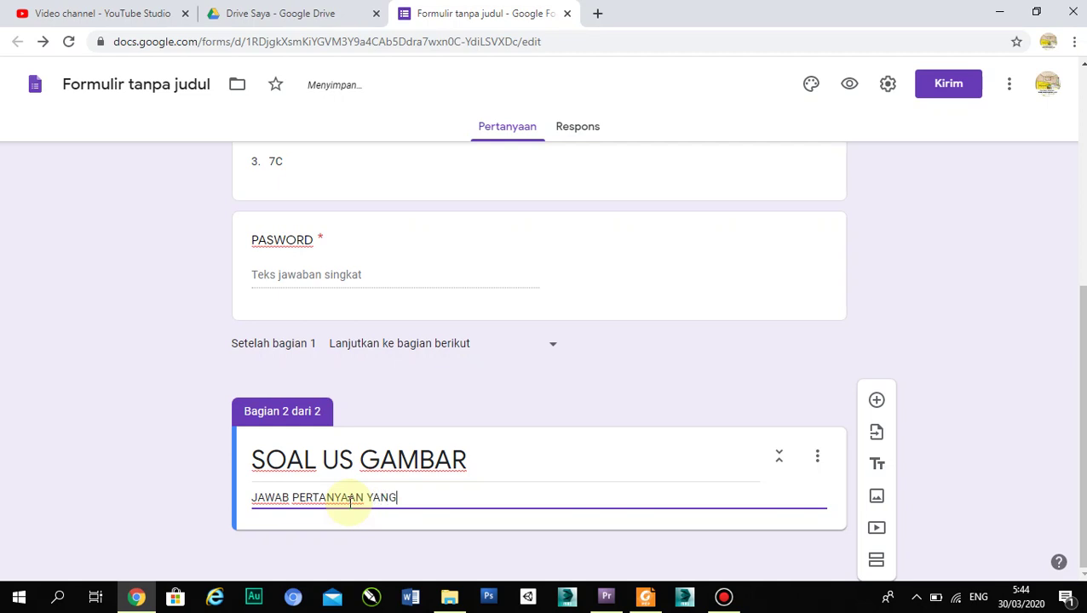
pyautogui.write(' BENAR')
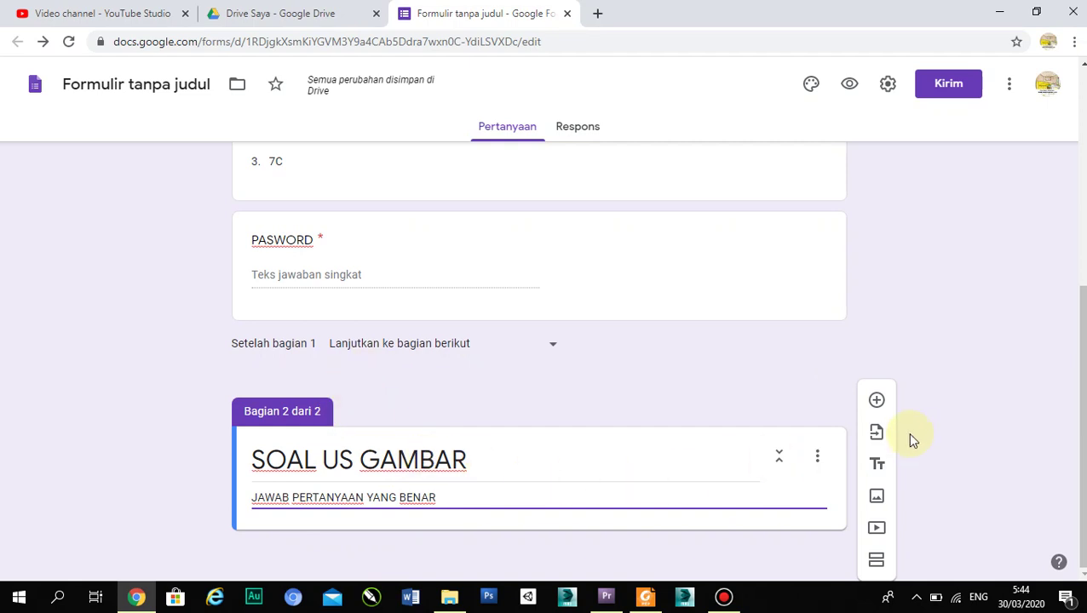
# - Add a question to the new section and retype its text as 'APA ITU SETSA'
pyautogui.click(882, 400)
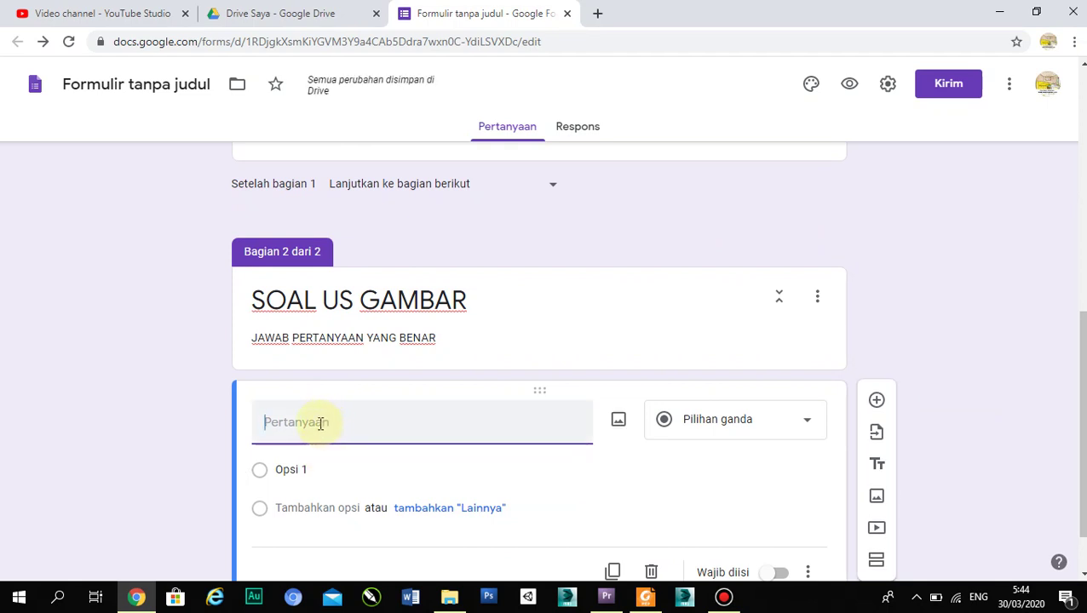
pyautogui.write('A')
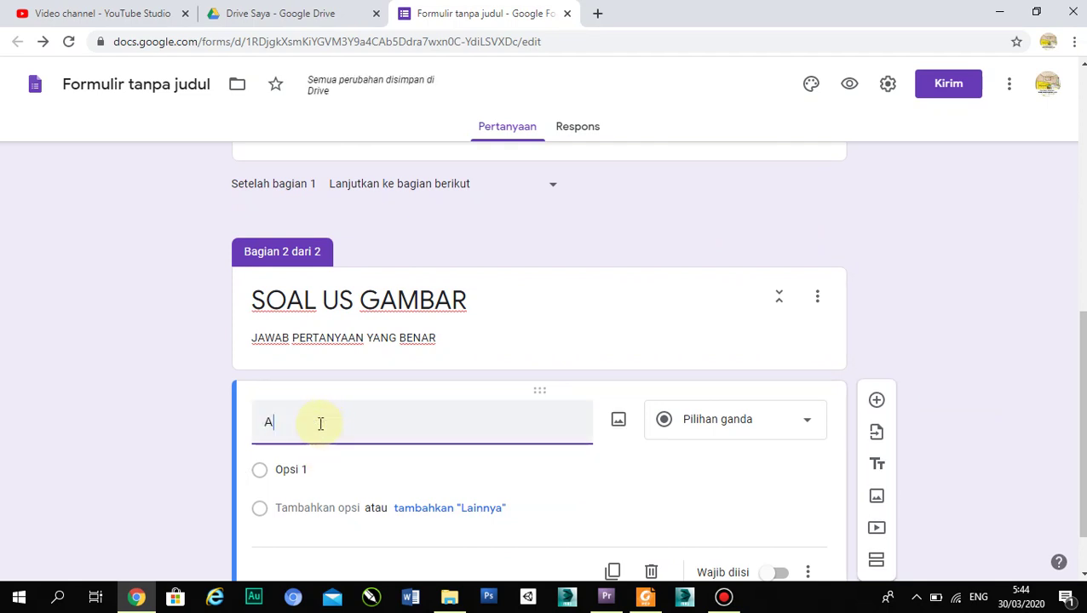
pyautogui.write('PA ')
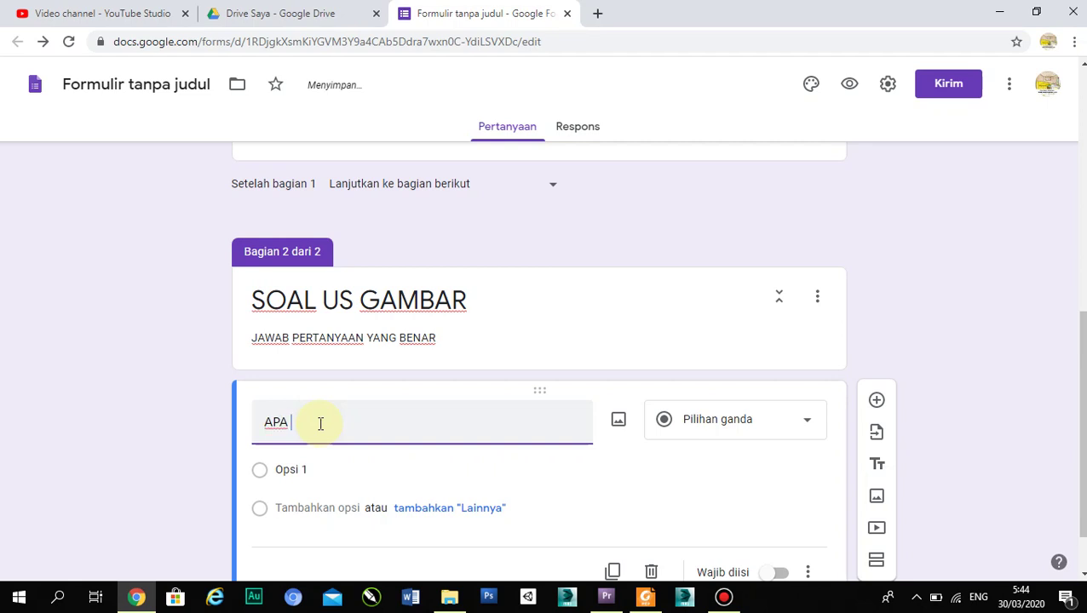
pyautogui.write('ITU VIRUS CORONA')
pyautogui.press('BackSpace')
pyautogui.press('BackSpace')
pyautogui.press('BackSpace')
pyautogui.press('BackSpace')
pyautogui.press('BackSpace')
pyautogui.press('BackSpace')
pyautogui.press('BackSpace')
pyautogui.press('BackSpace')
pyautogui.press('BackSpace')
pyautogui.press('BackSpace')
pyautogui.press('BackSpace')
pyautogui.press('BackSpace')
pyautogui.press('BackSpace')
pyautogui.press('BackSpace')
pyautogui.press('BackSpace')
pyautogui.press('BackSpace')
pyautogui.press('BackSpace')
pyautogui.press('BackSpace')
pyautogui.press('BackSpace')
pyautogui.press('BackSpace')
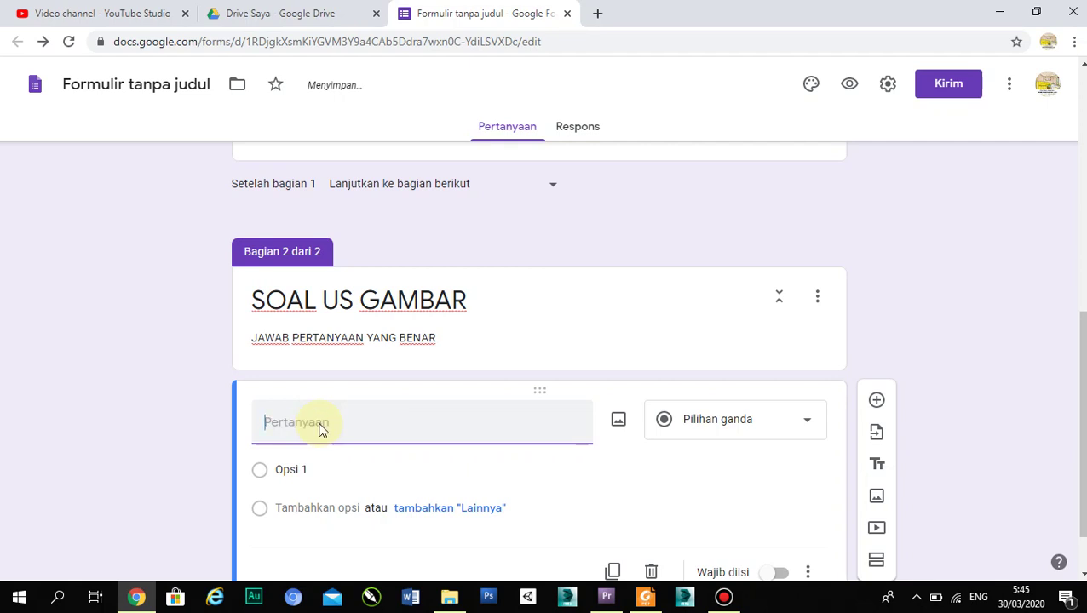
pyautogui.write('A')
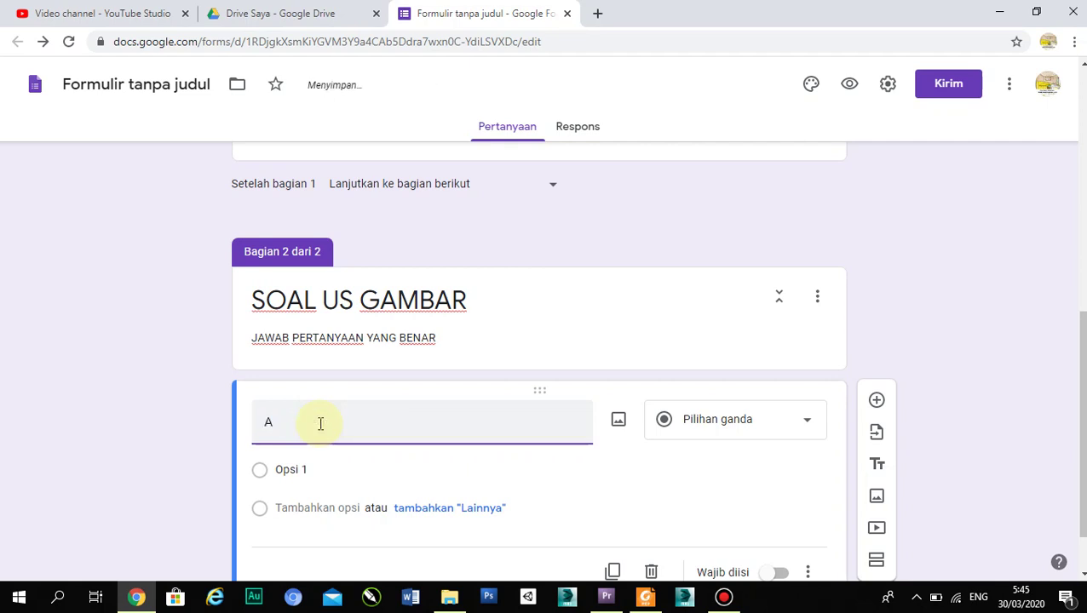
pyautogui.write('PA IT')
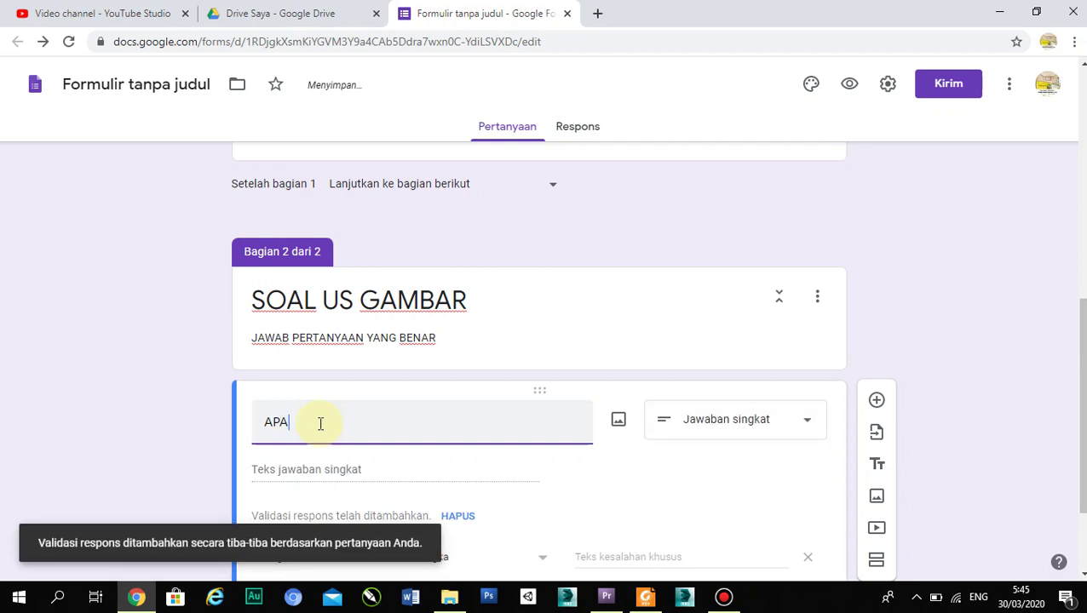
pyautogui.write('U S')
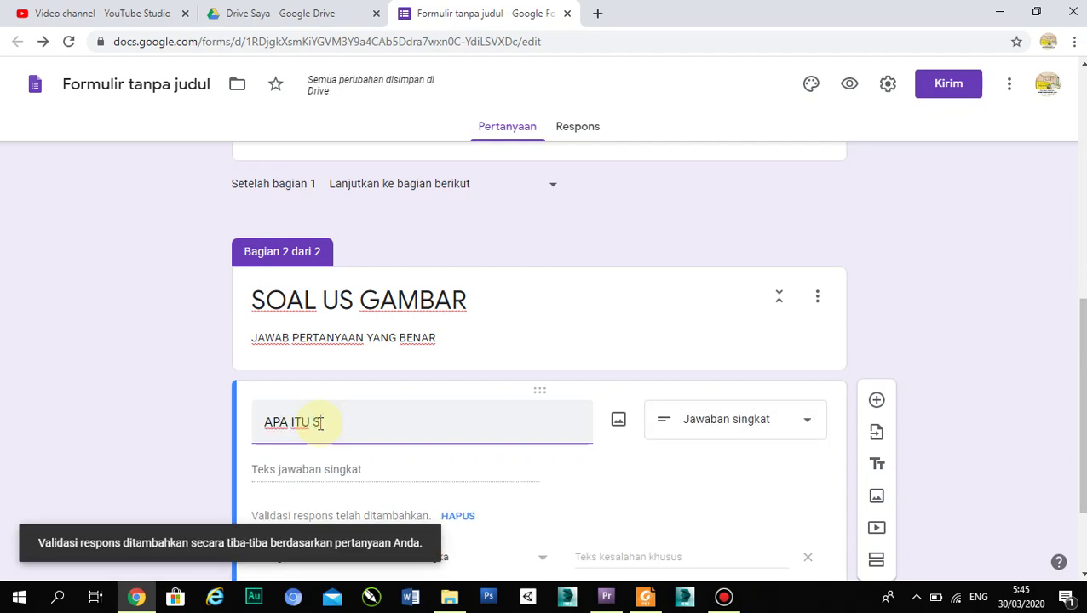
pyautogui.write('ETSA')
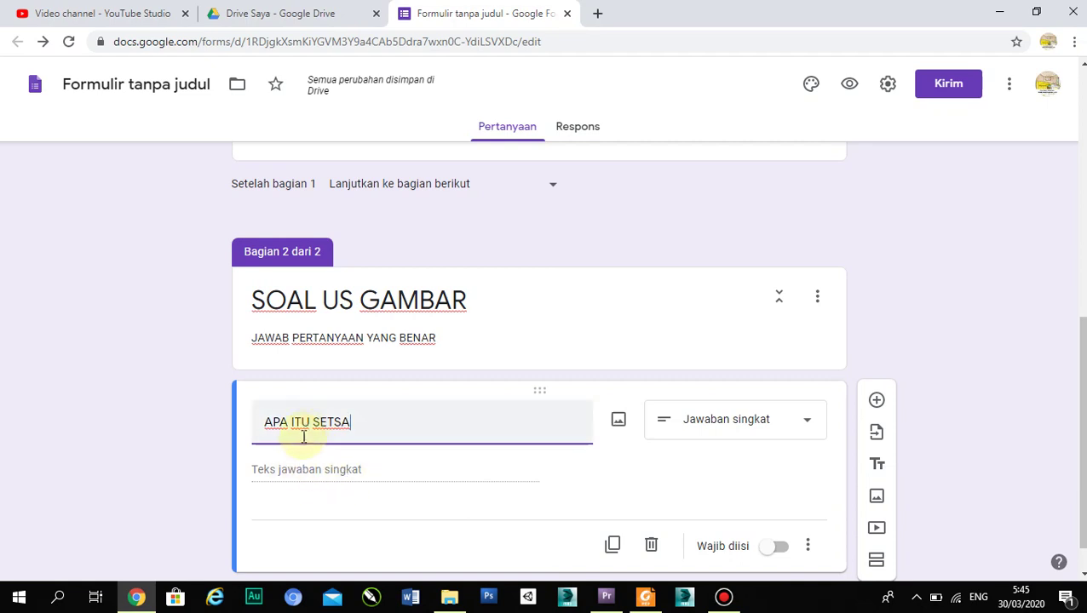
pyautogui.click(778, 420)
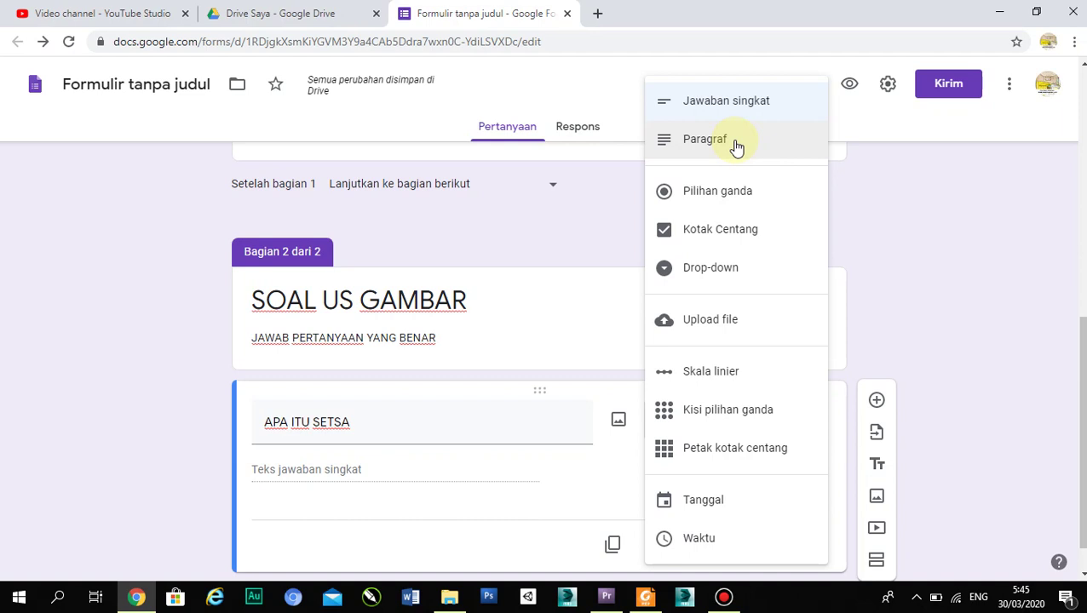
# - Switch the question to multiple choice with first option 'A. KONSEP AWAL'
pyautogui.click(736, 147)
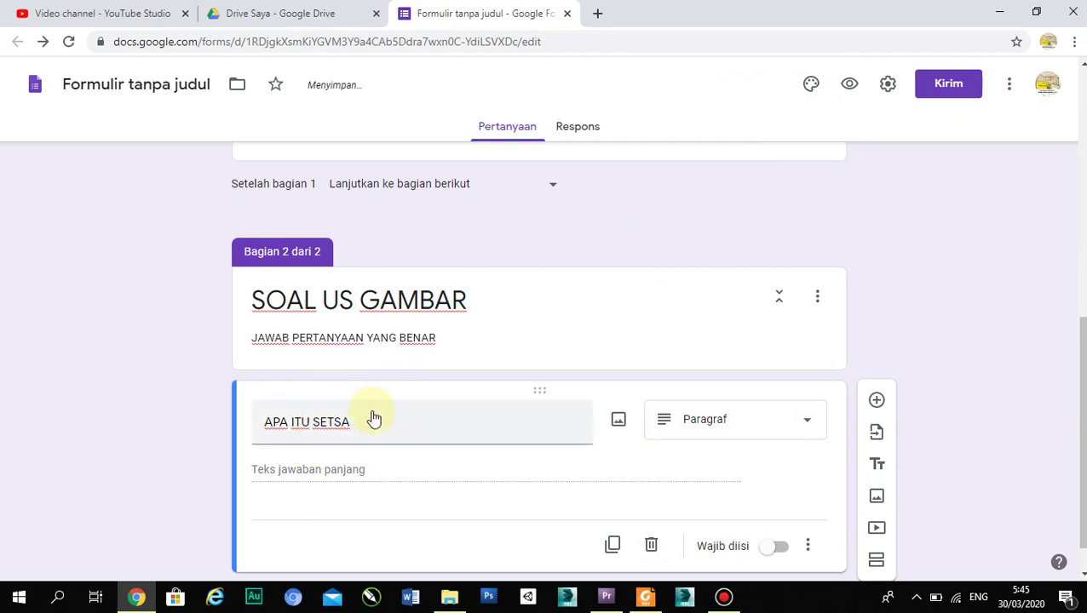
pyautogui.click(800, 424)
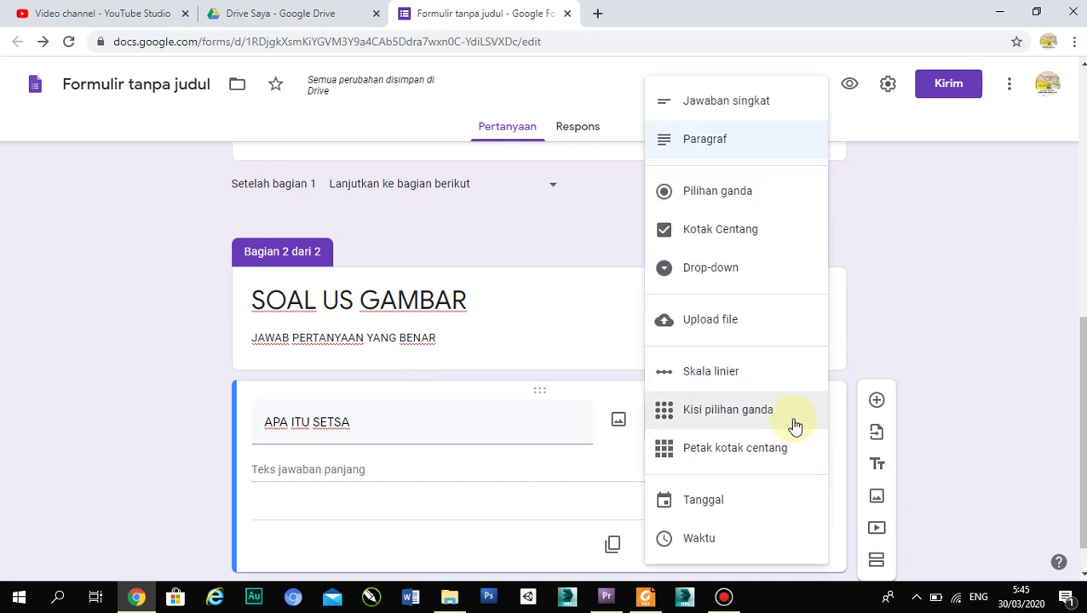
pyautogui.click(781, 209)
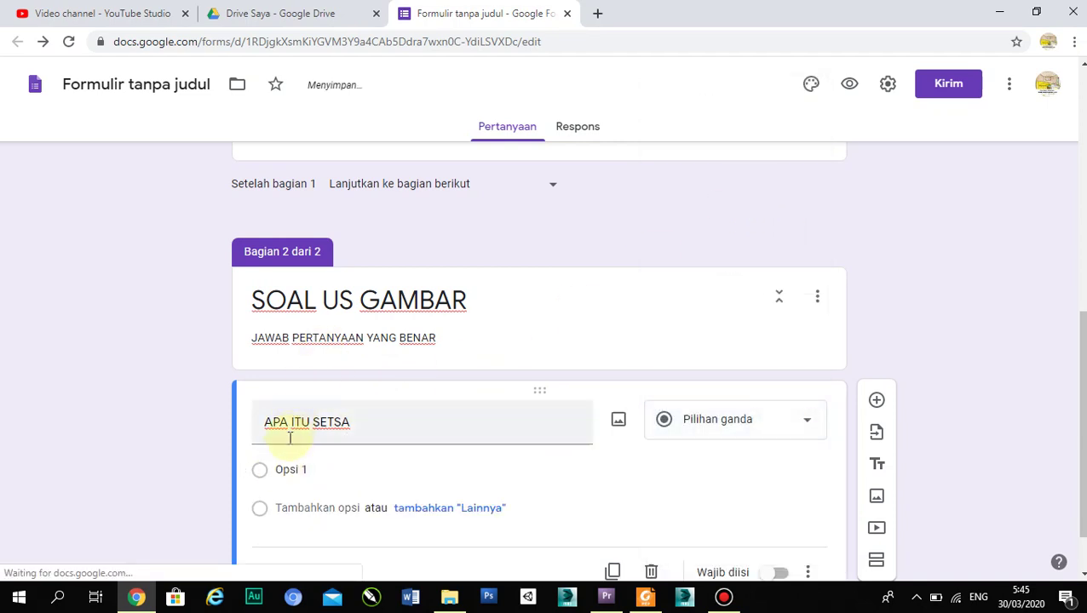
pyautogui.click(264, 473)
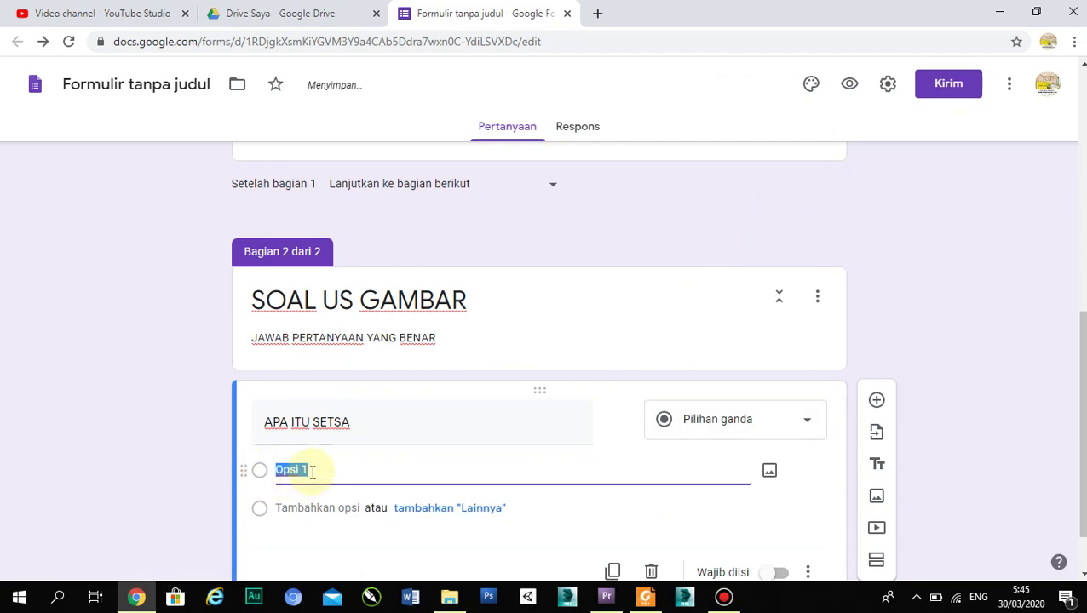
pyautogui.write('A.')
pyautogui.write('KO')
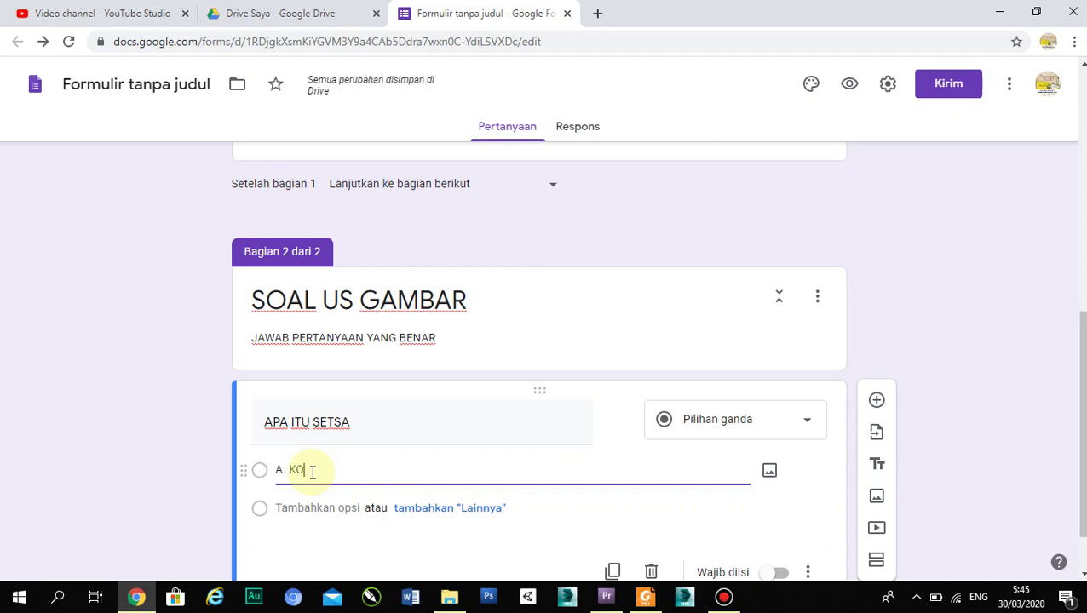
pyautogui.write('NSEP AWAL')
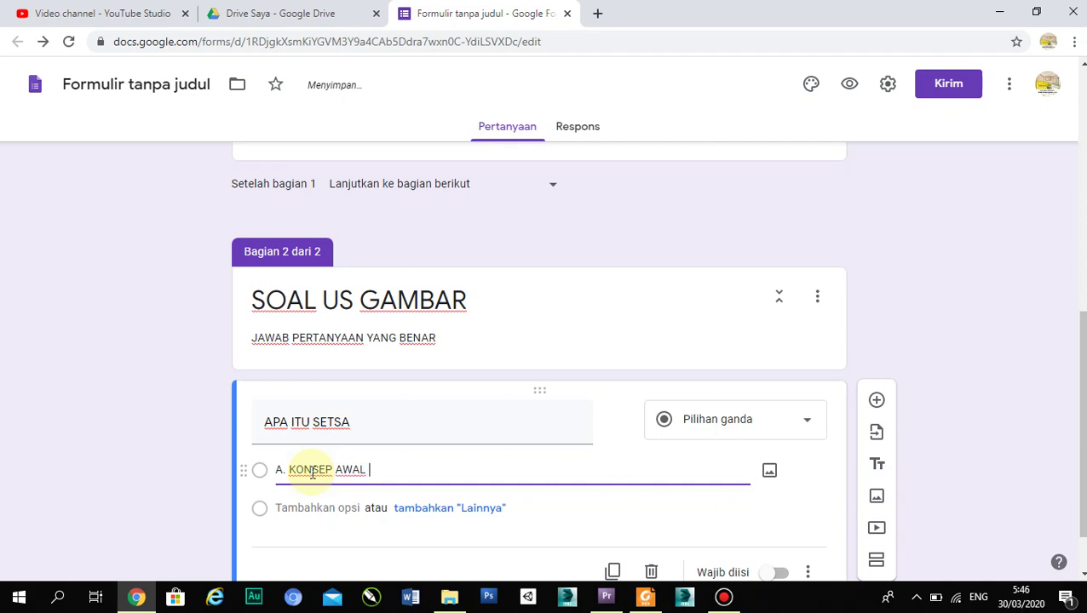
# - Add an 'Other' (Lainnya) choice to the APA ITU SETSA question
pyautogui.click(203, 502)
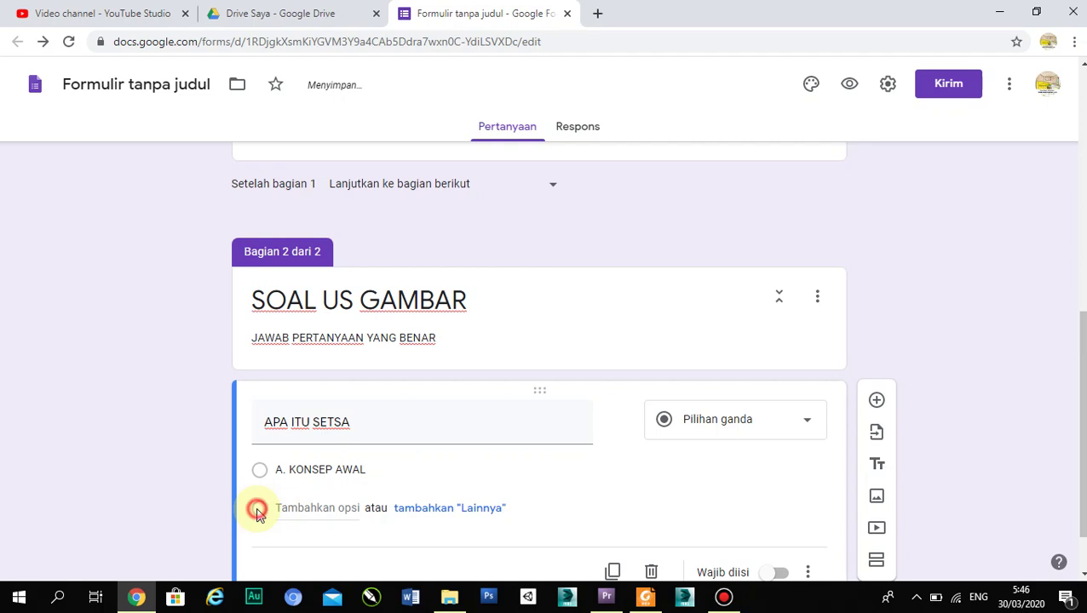
pyautogui.click(258, 474)
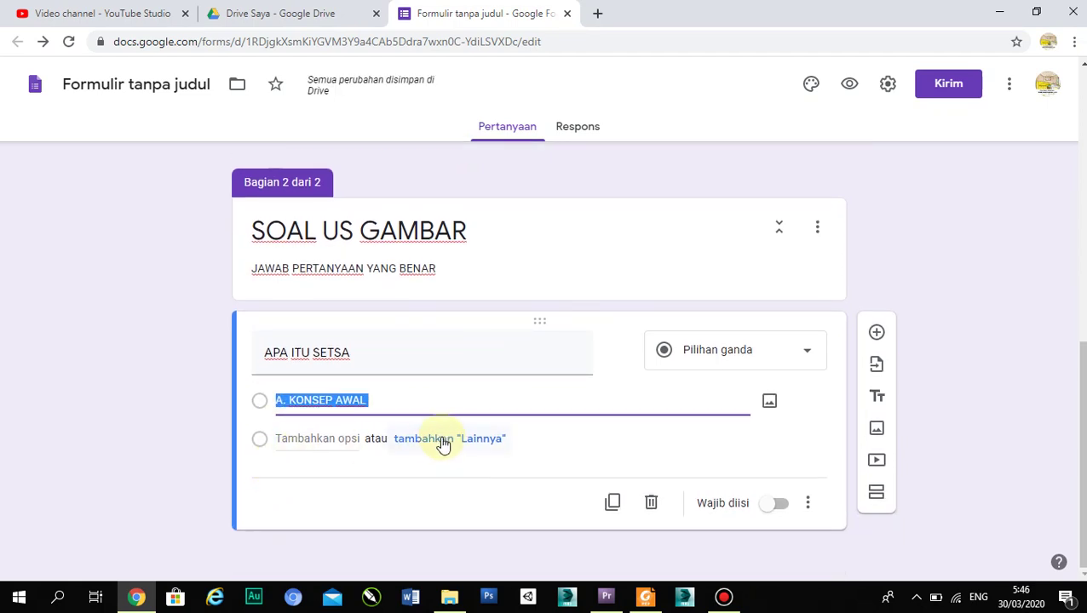
pyautogui.click(432, 439)
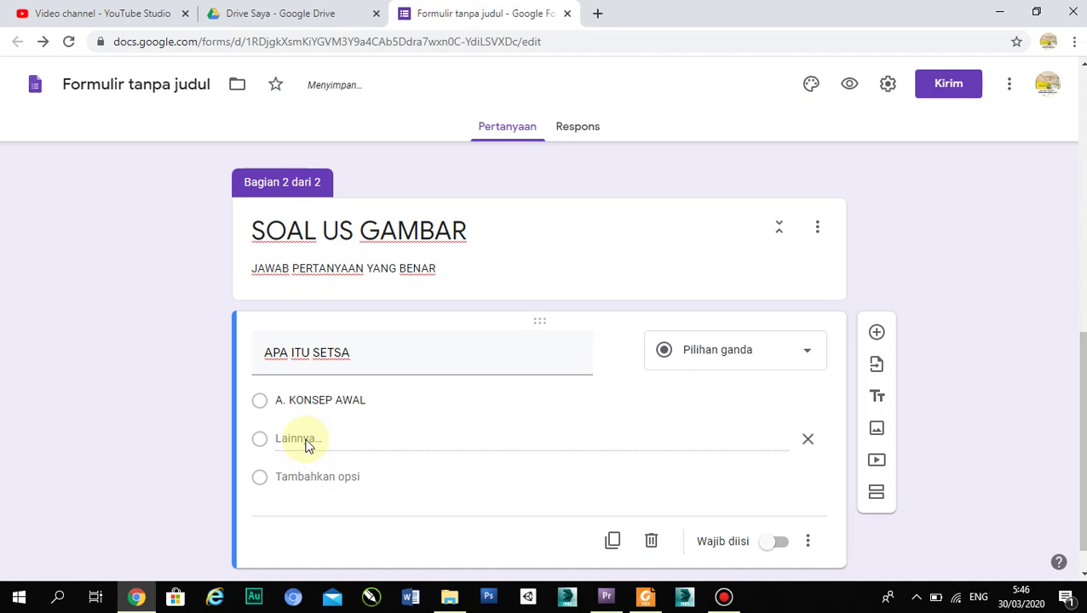
pyautogui.click(312, 439)
pyautogui.click(299, 439)
pyautogui.click(288, 438)
pyautogui.click(263, 440)
pyautogui.click(282, 438)
pyautogui.scroll(-1, 307, 435)
pyautogui.scroll(3, 307, 432)
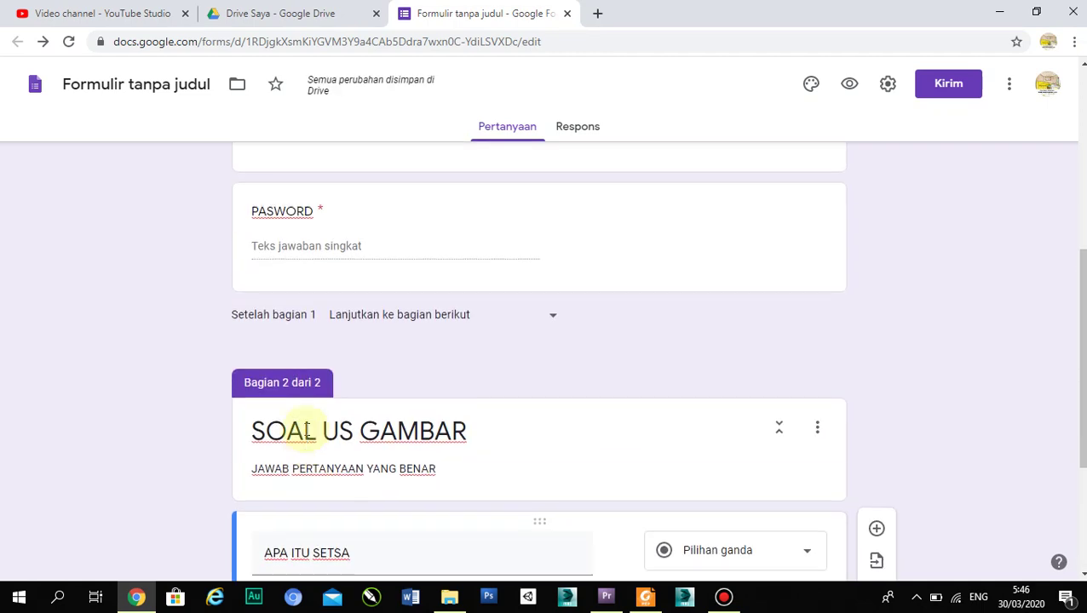
pyautogui.scroll(-3, 327, 424)
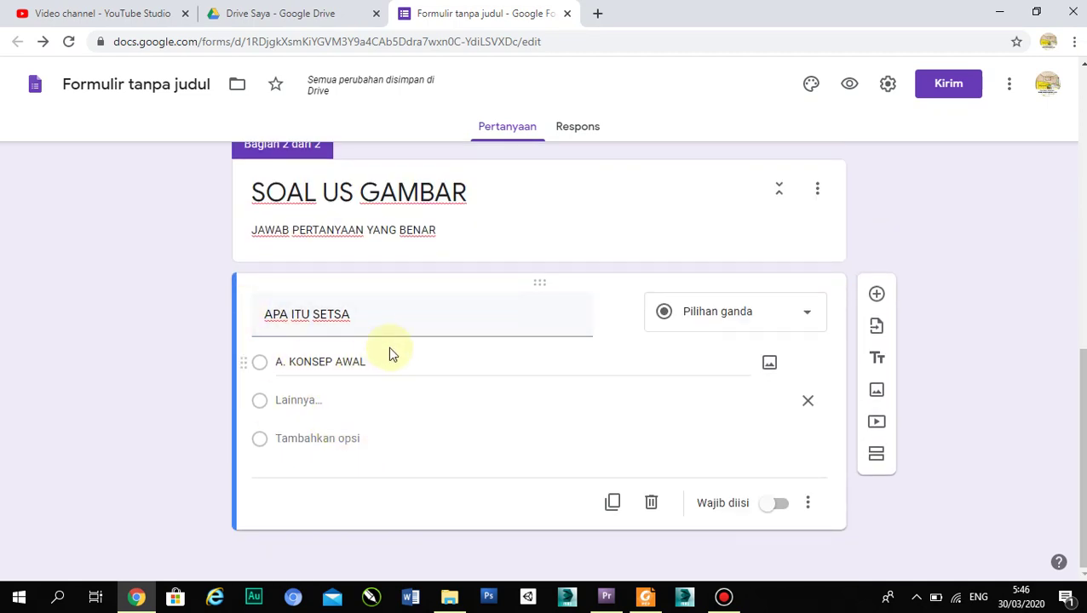
pyautogui.click(720, 321)
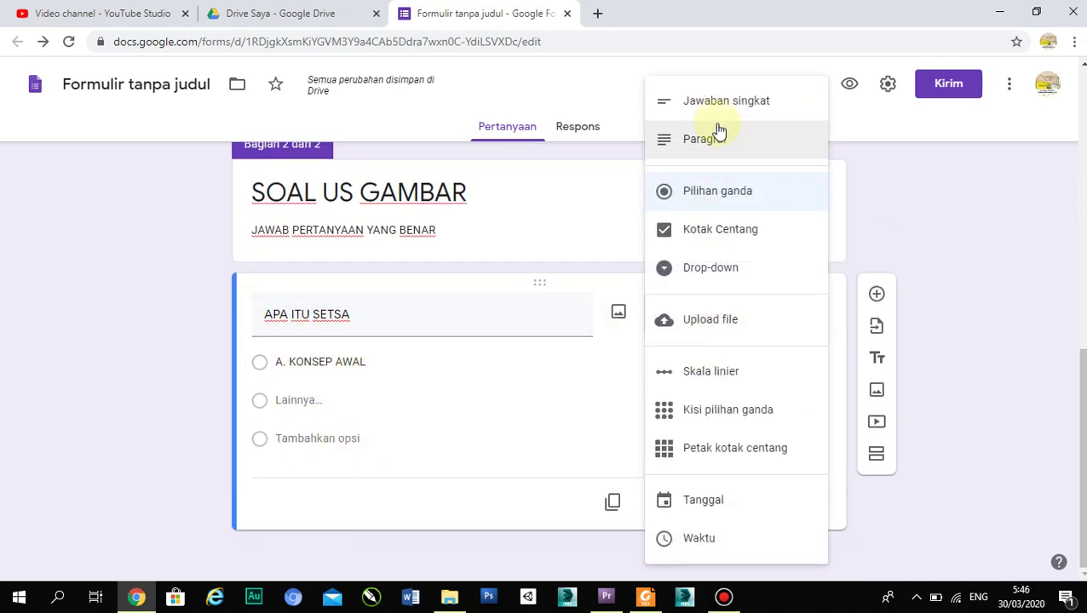
# - Make 'APA ITU SETSA' a required paragraph question and return to the form's title section
pyautogui.click(720, 139)
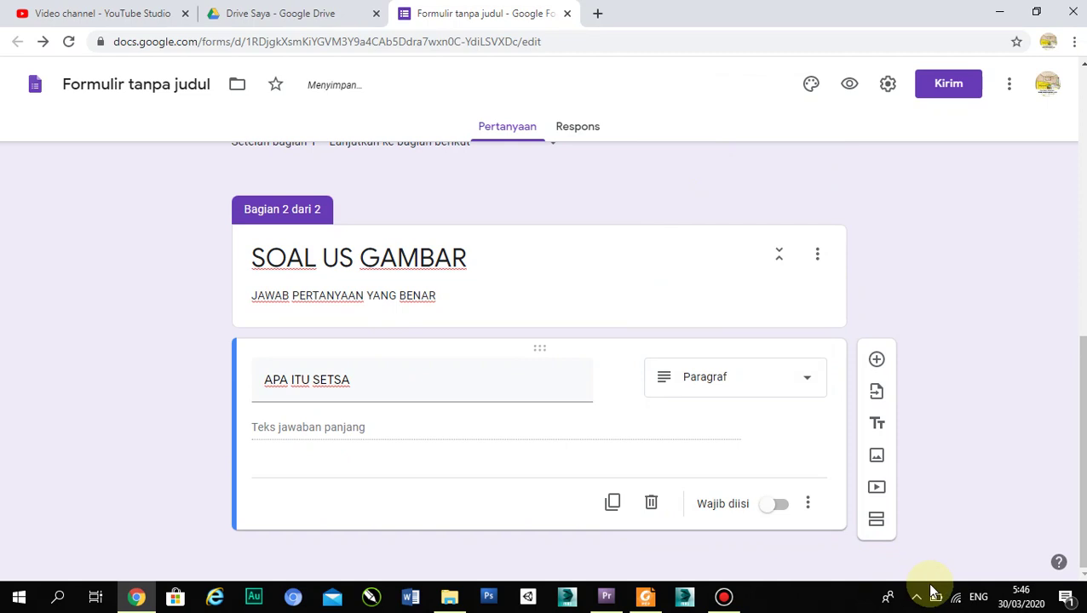
pyautogui.click(772, 509)
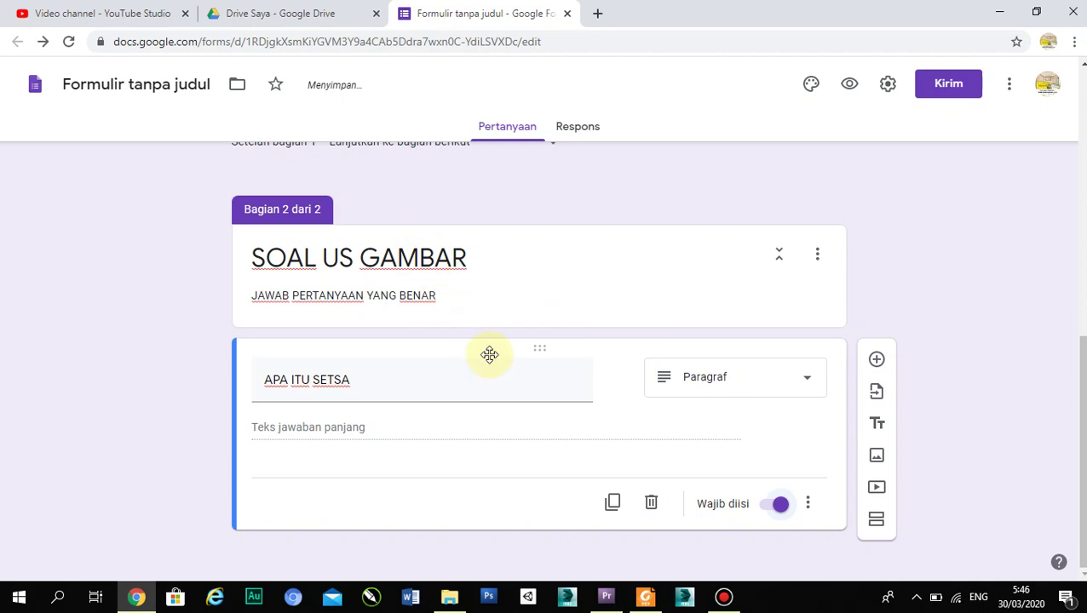
pyautogui.scroll(4, 487, 355)
pyautogui.scroll(3, 492, 361)
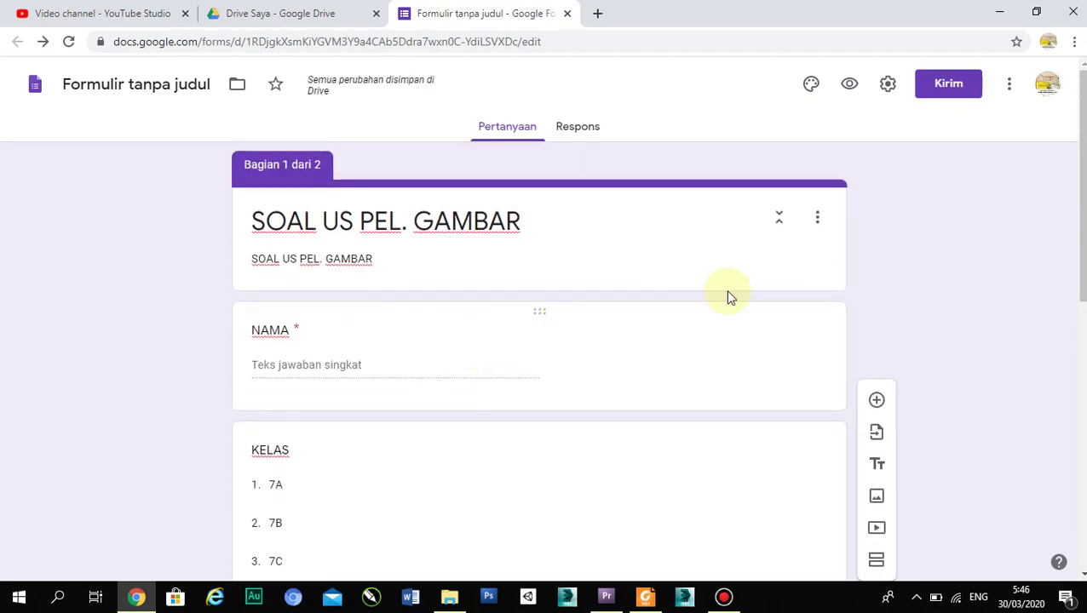
# - In Settings, tick 'Batasi ke 1 tanggapan' and leave 'Acak urutan pertanyaan' unticked
pyautogui.click(885, 88)
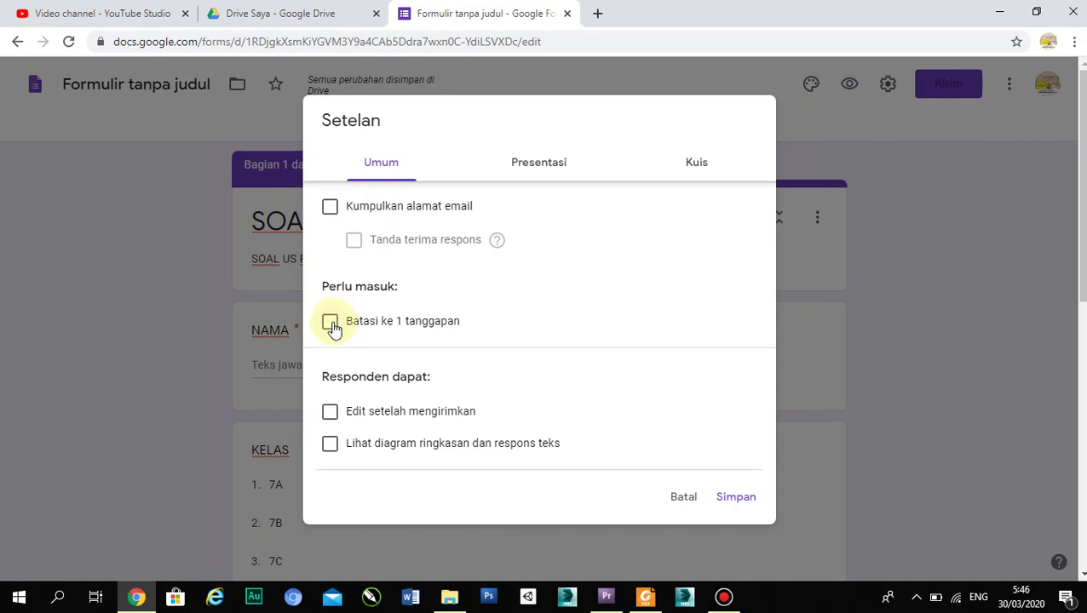
pyautogui.click(331, 323)
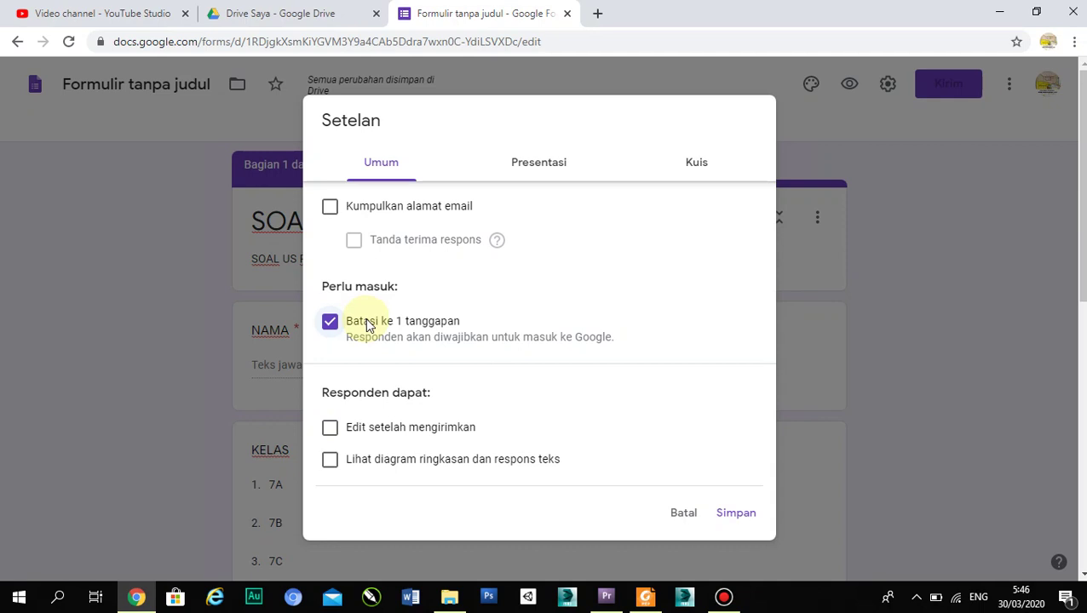
pyautogui.click(540, 167)
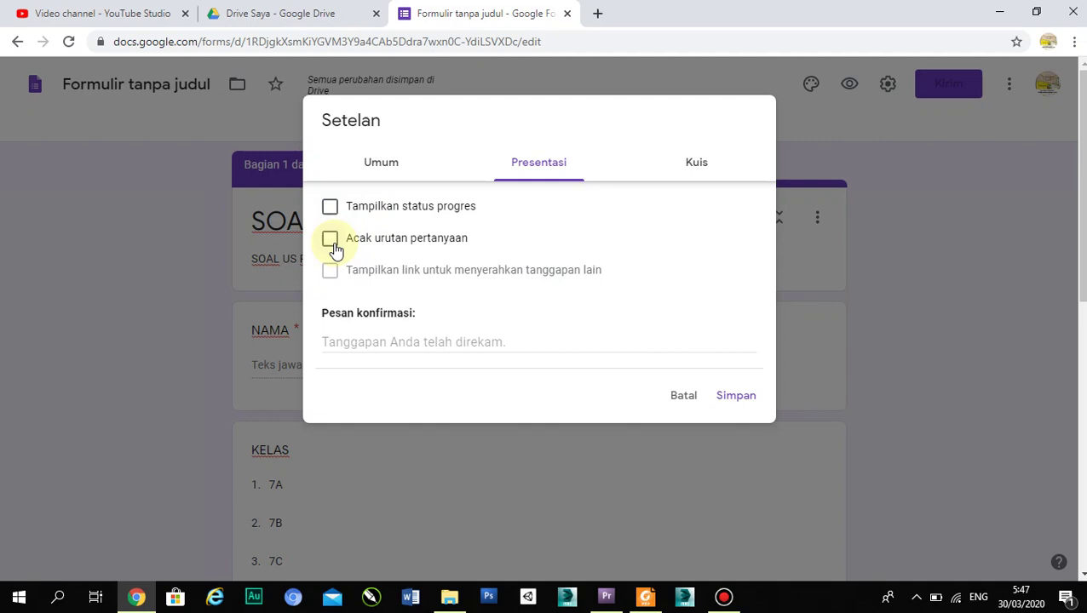
pyautogui.click(331, 240)
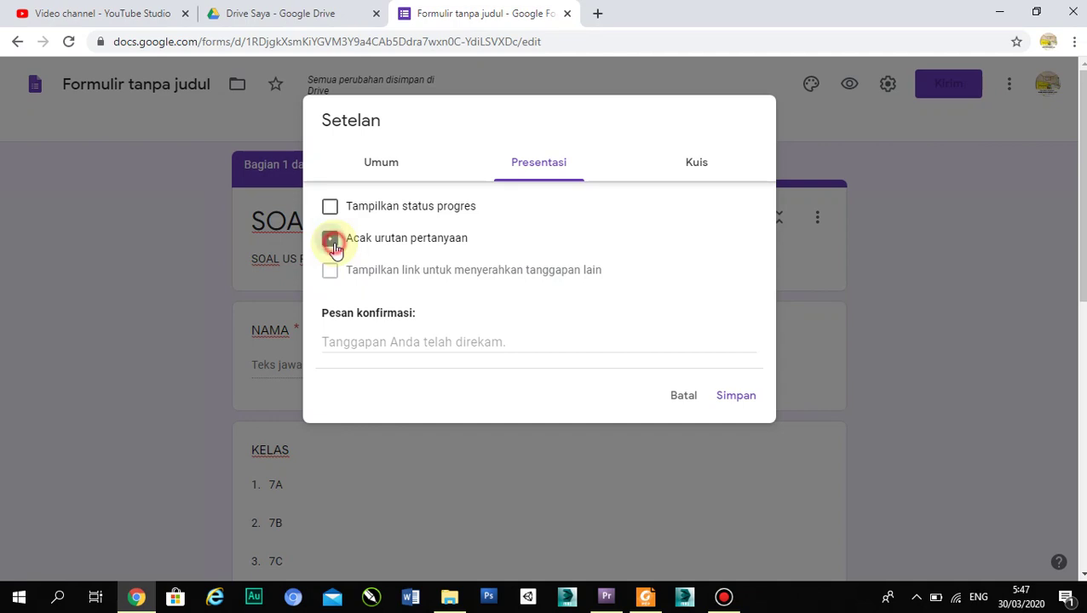
pyautogui.click(332, 240)
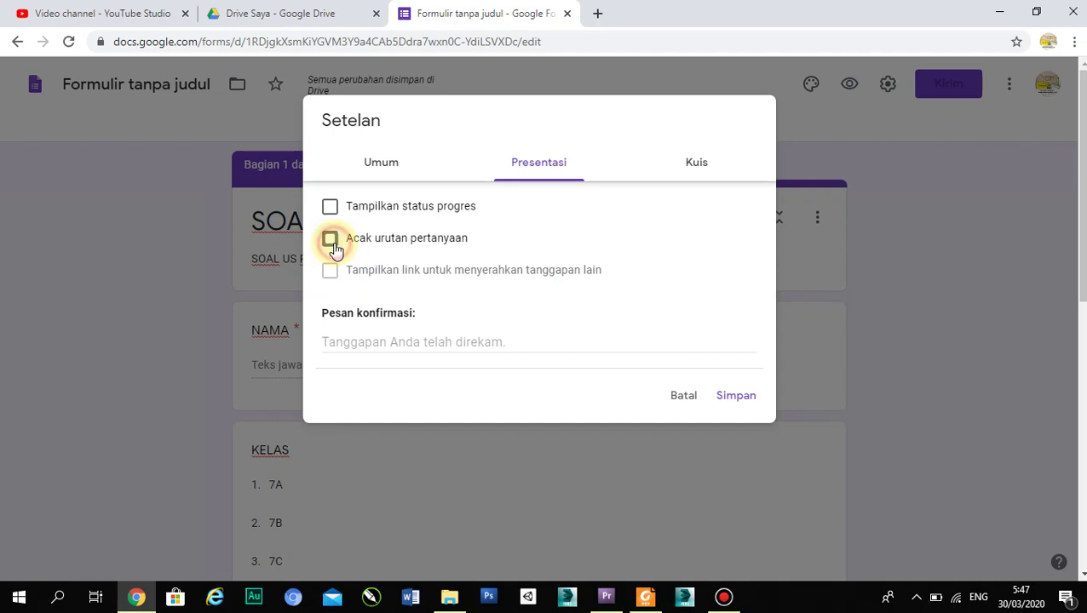
pyautogui.click(722, 162)
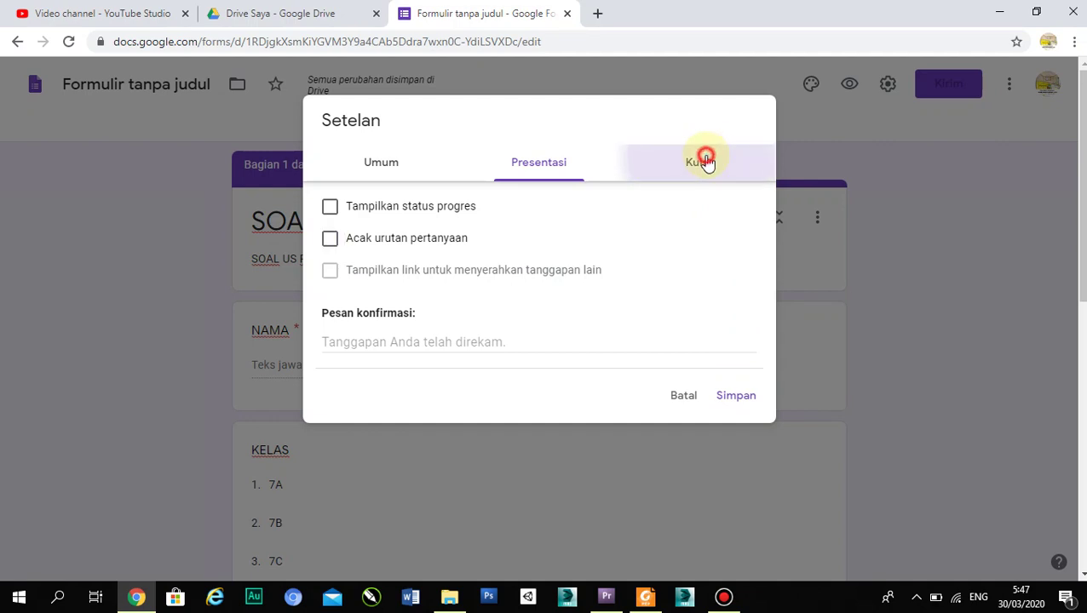
# - Make it a quiz released after manual review, hiding missed questions, correct answers and points; save
pyautogui.click(336, 204)
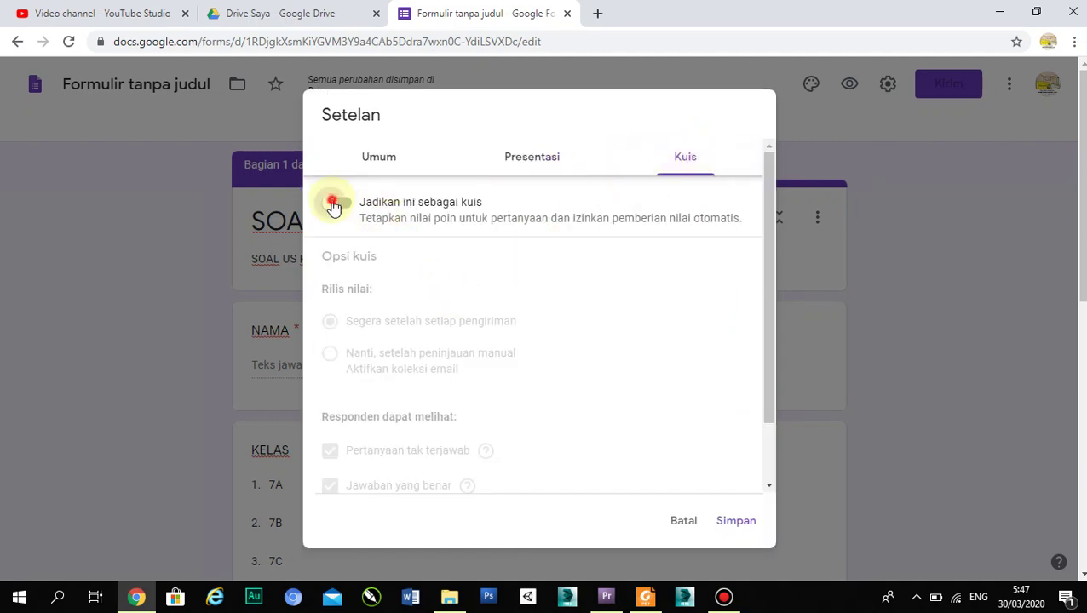
pyautogui.scroll(-1, 407, 364)
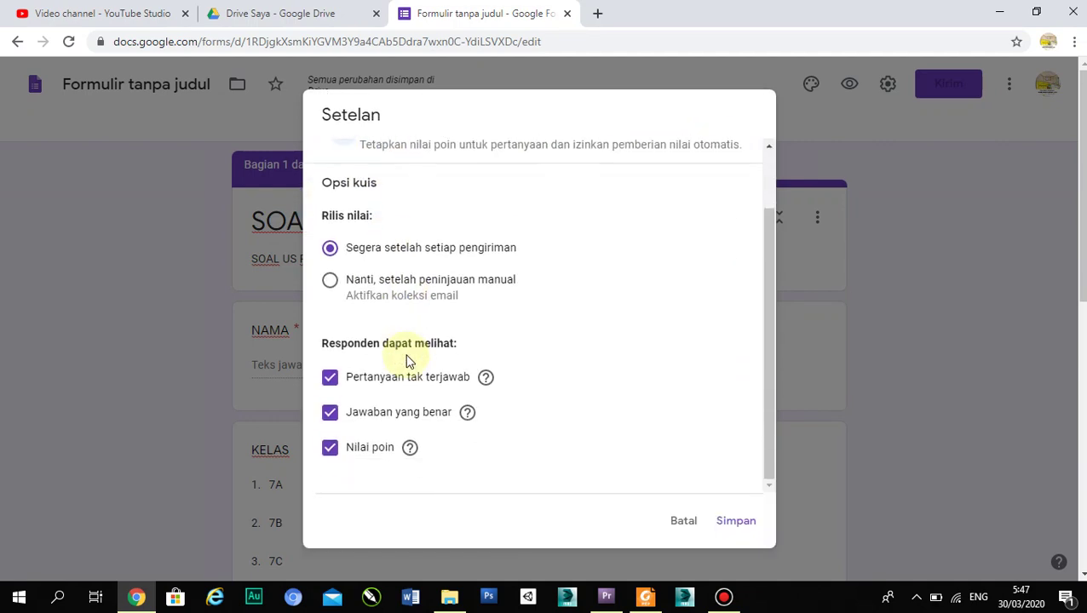
pyautogui.click(332, 385)
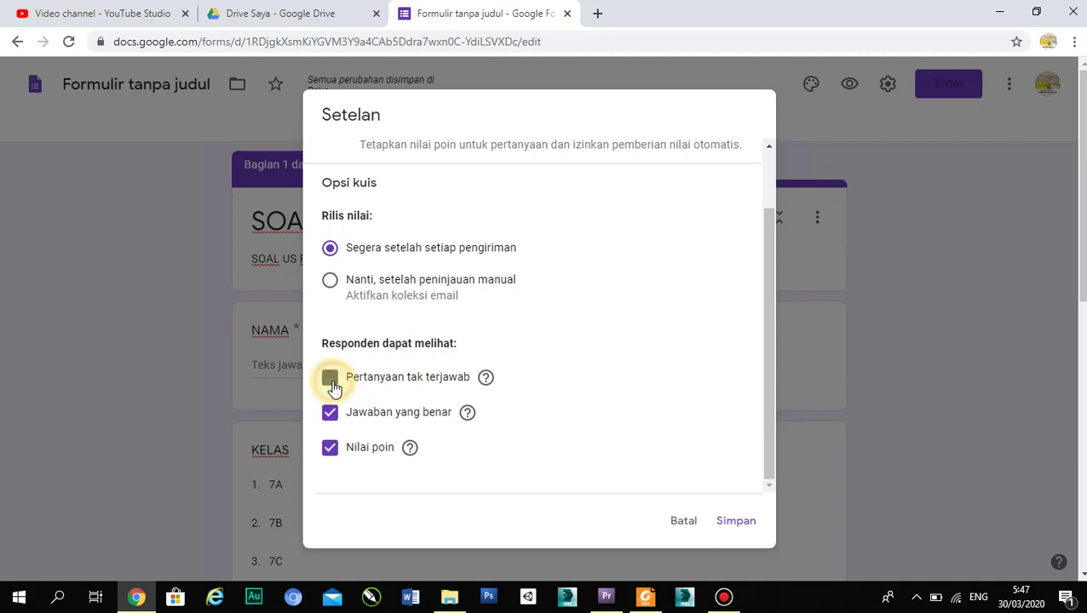
pyautogui.click(332, 415)
pyautogui.click(332, 449)
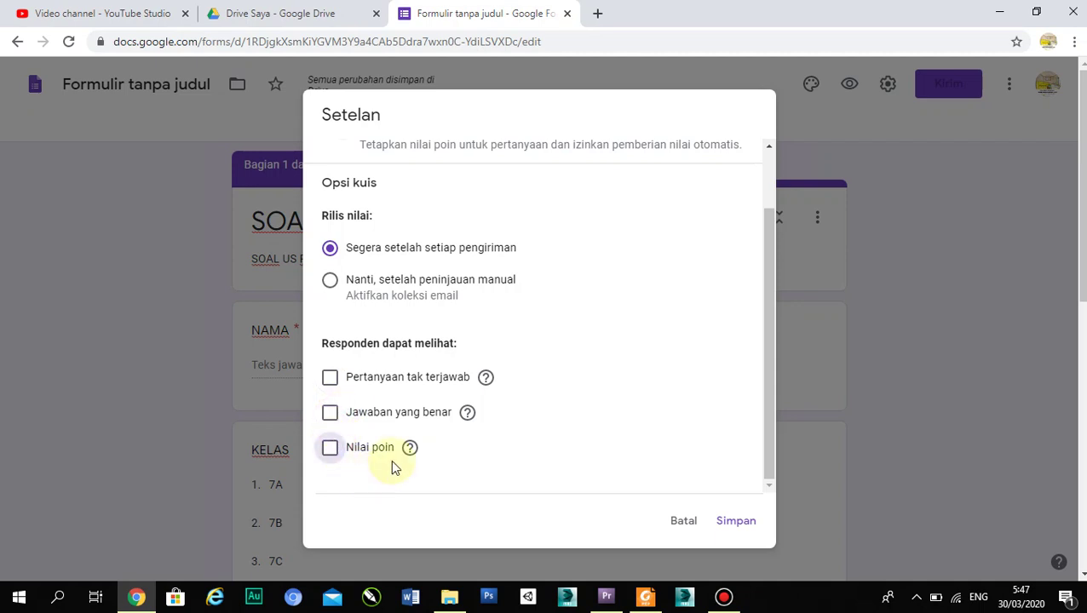
pyautogui.click(332, 283)
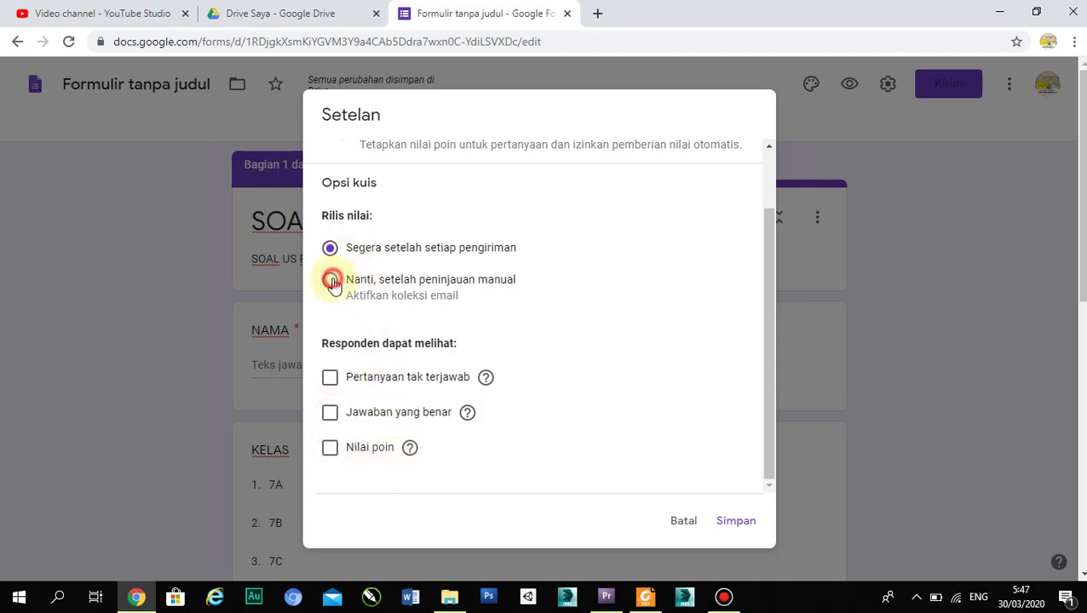
pyautogui.click(737, 523)
pyautogui.scroll(-3, 597, 375)
pyautogui.scroll(3, 596, 376)
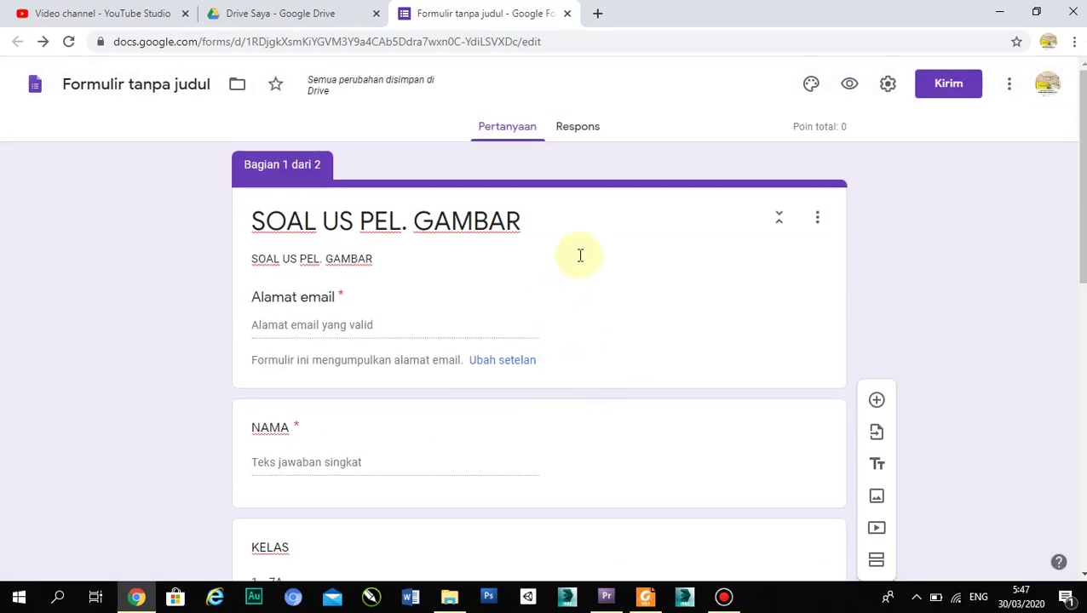
# - Shorten the form's share link with 'Perpendek URL', copy it, and close the send dialog
pyautogui.click(951, 88)
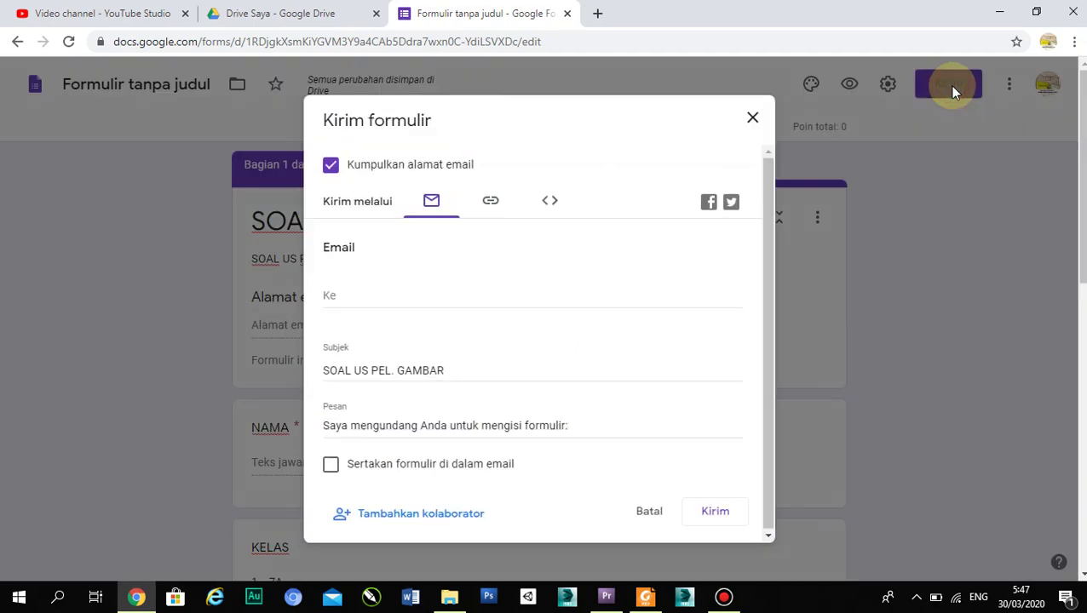
pyautogui.click(493, 204)
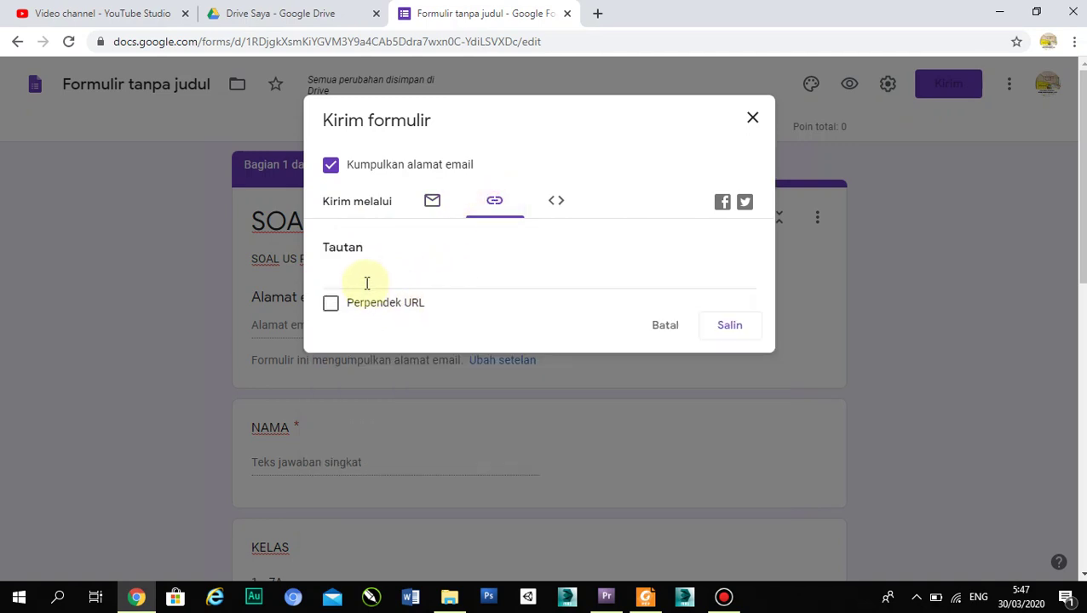
pyautogui.click(351, 303)
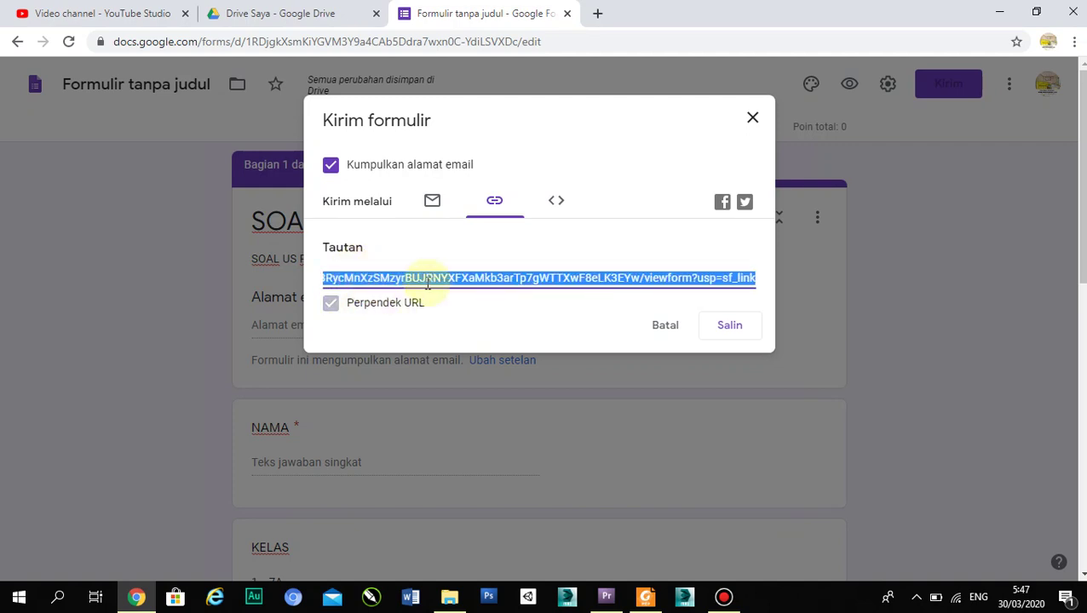
pyautogui.click(335, 306)
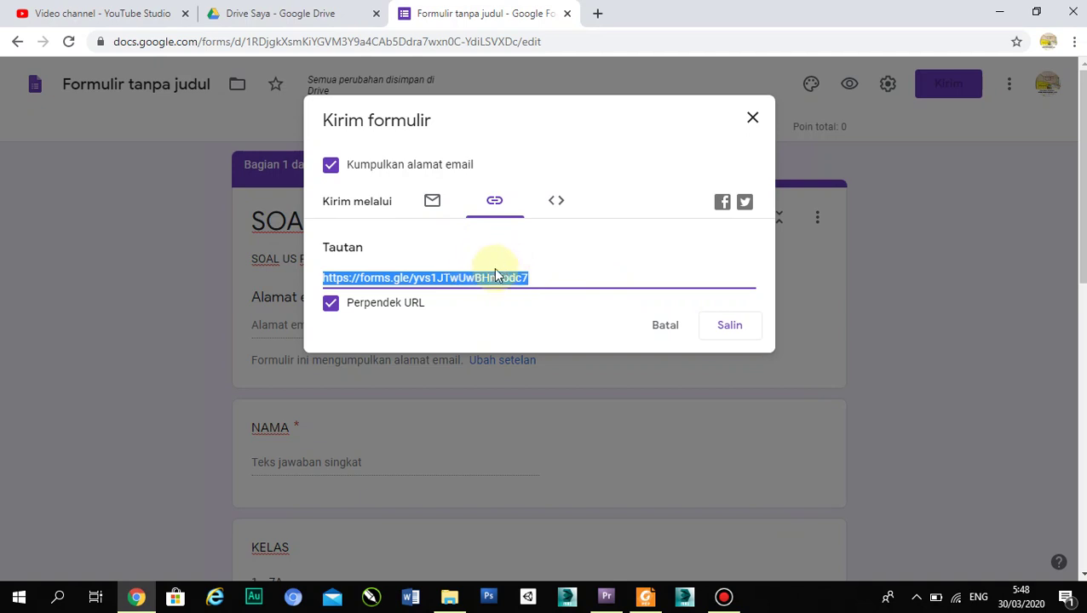
pyautogui.click(730, 328)
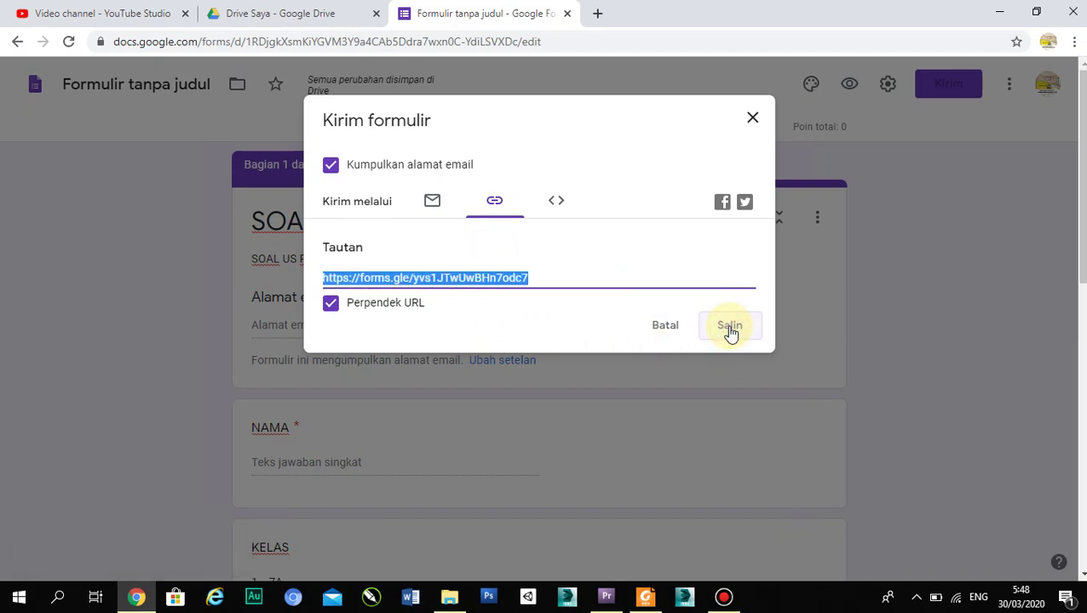
pyautogui.click(730, 331)
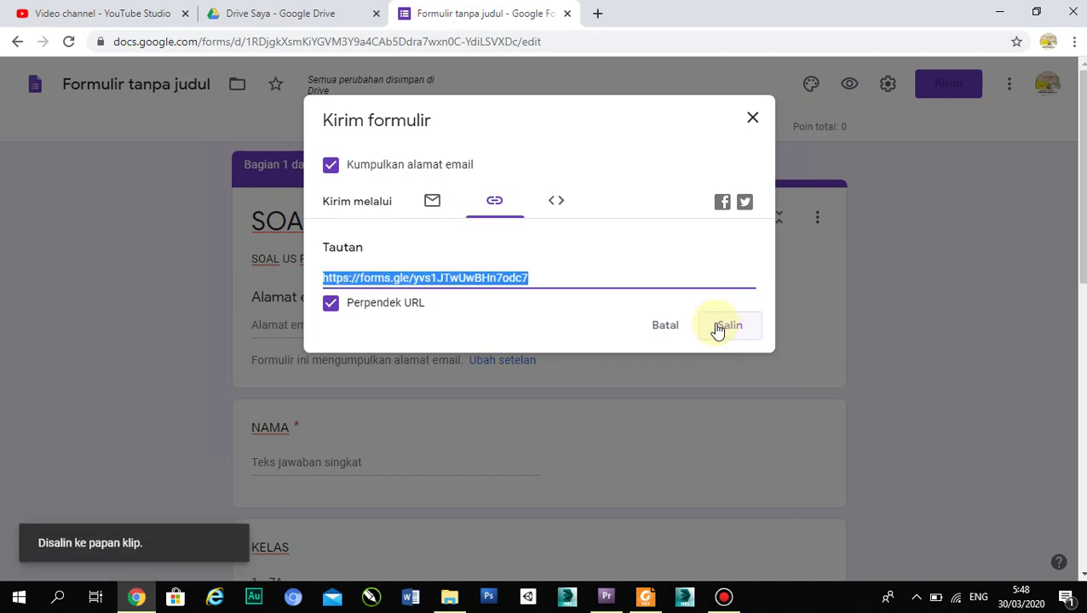
pyautogui.click(751, 119)
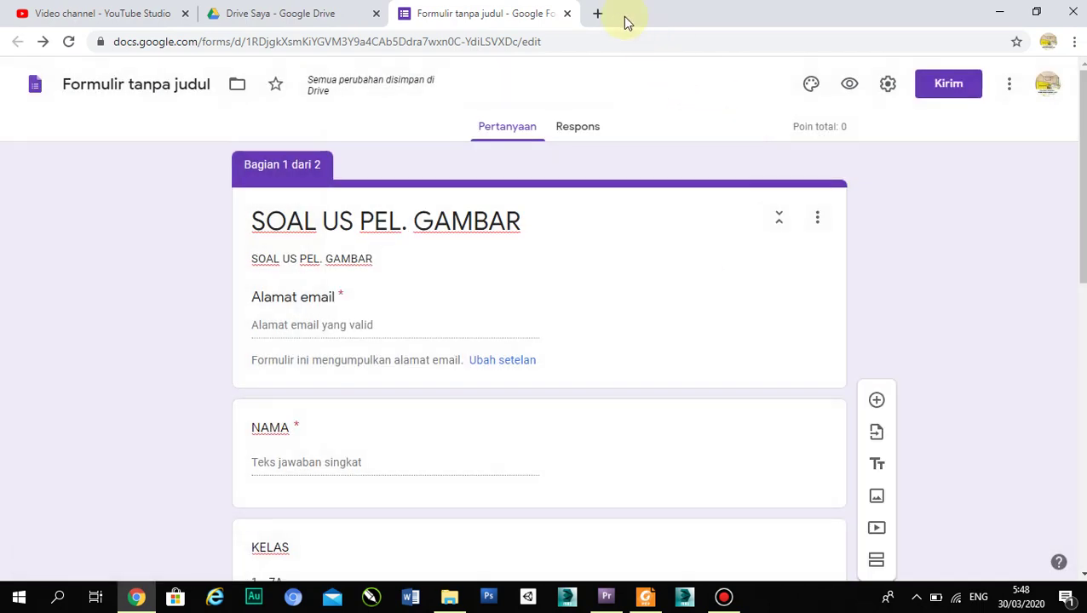
# - Open a new Chrome tab and go to bitly.com
pyautogui.click(597, 14)
pyautogui.write('BItly.com')
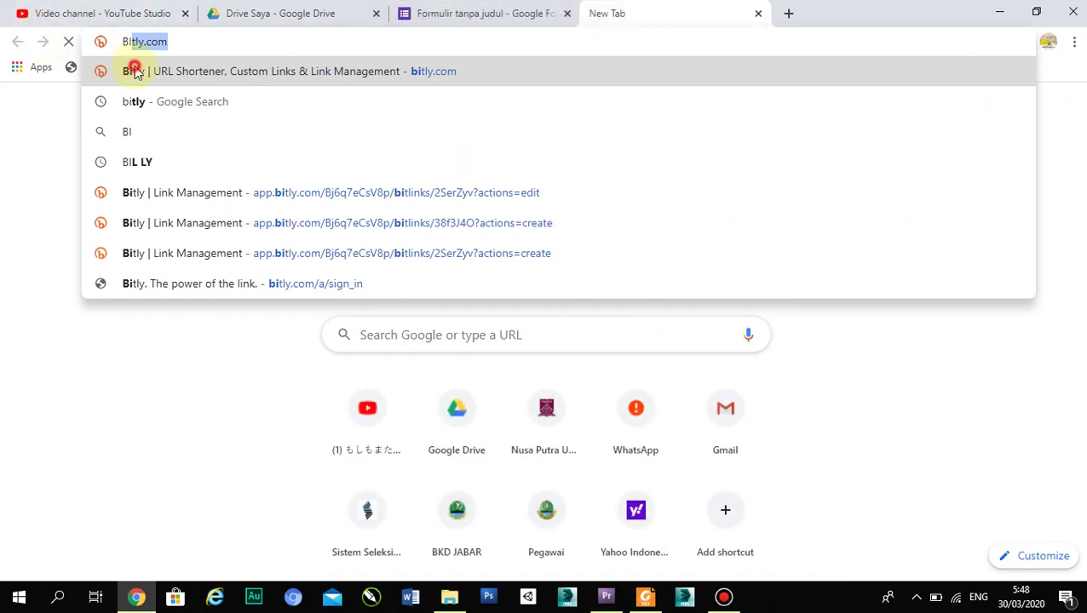
pyautogui.click(128, 72)
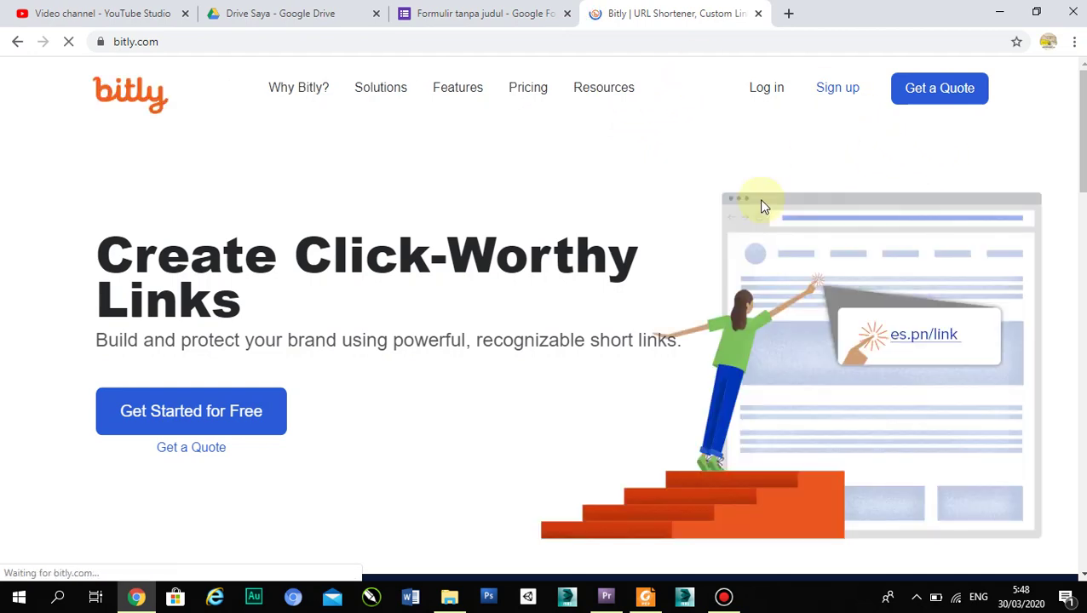
# - Go from Bitly's Get Started for Free page to Log in and choose Google sign-in
pyautogui.click(195, 430)
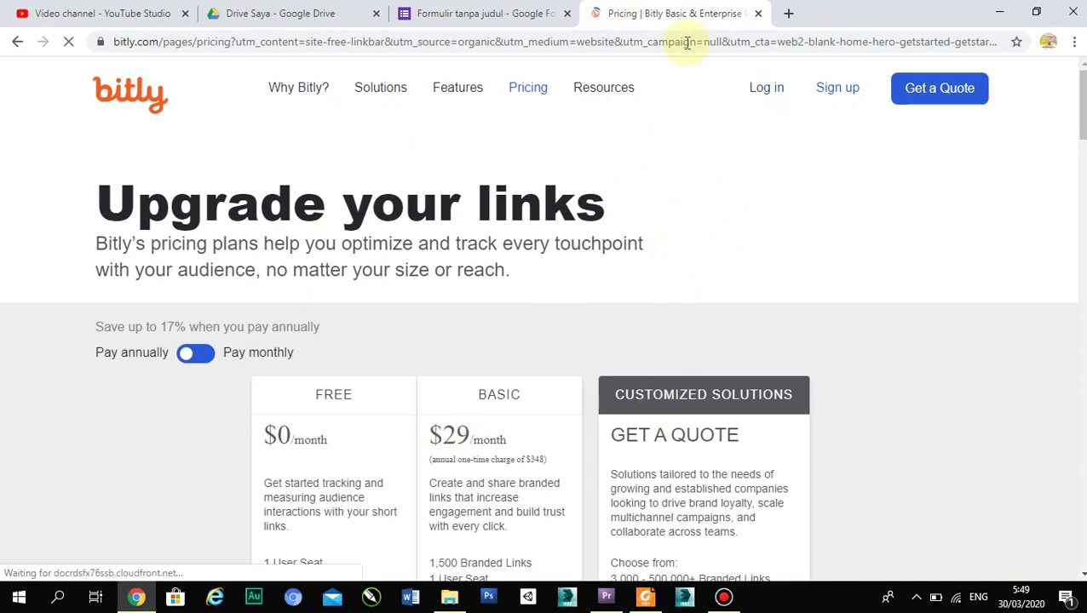
pyautogui.click(777, 97)
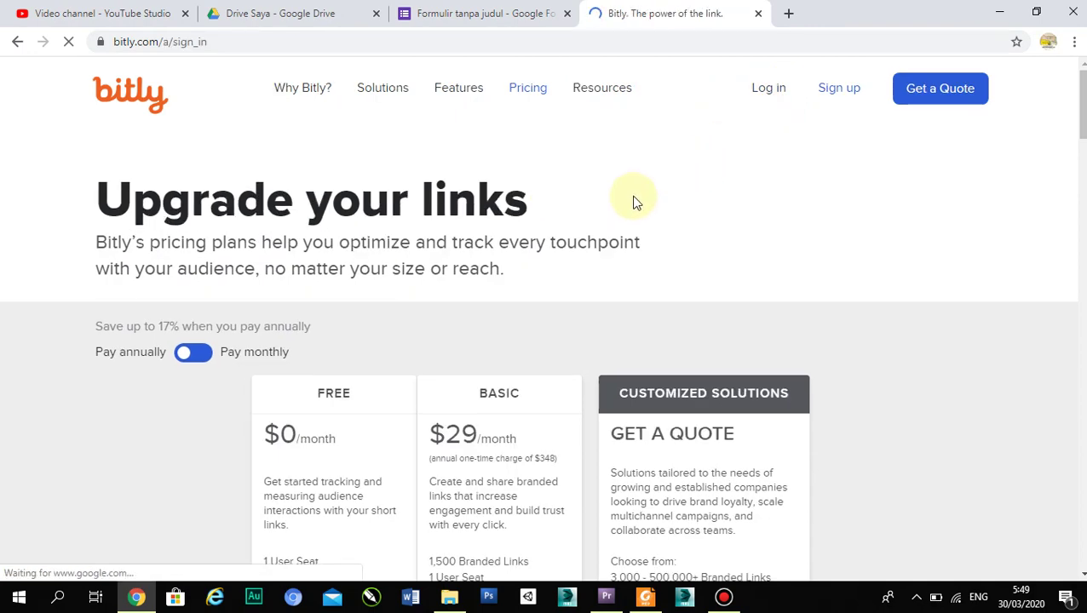
pyautogui.scroll(-4, 634, 195)
pyautogui.scroll(3, 635, 195)
pyautogui.scroll(1, 632, 193)
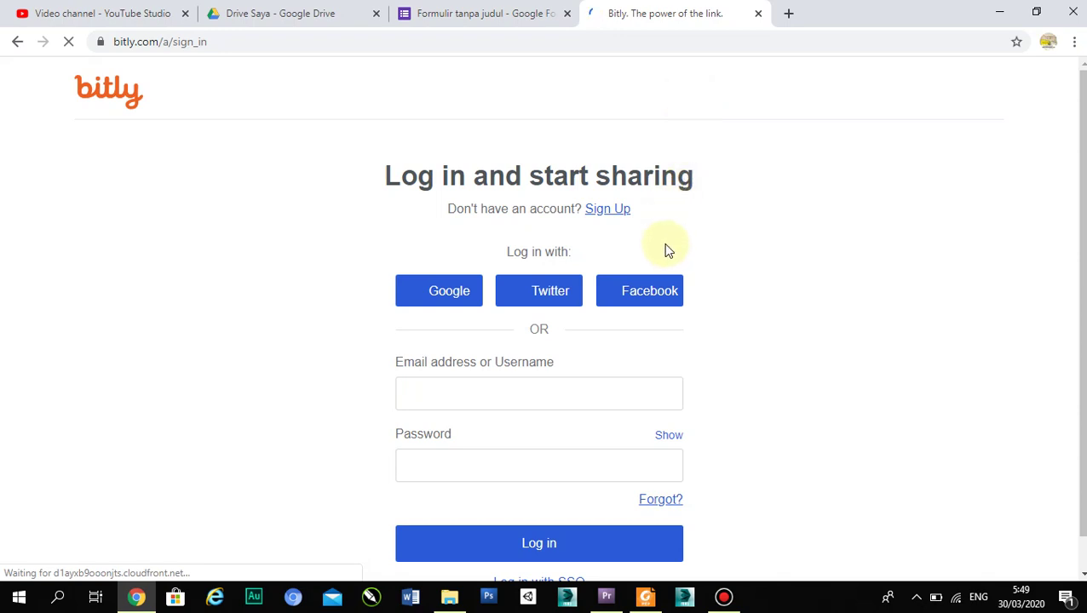
pyautogui.scroll(-1, 657, 225)
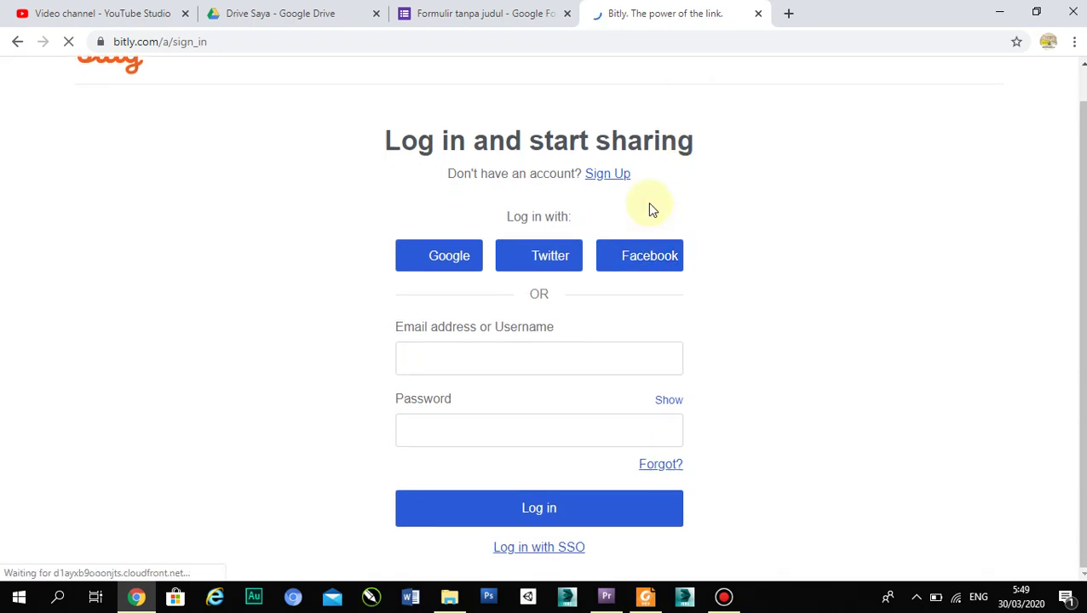
pyautogui.click(451, 257)
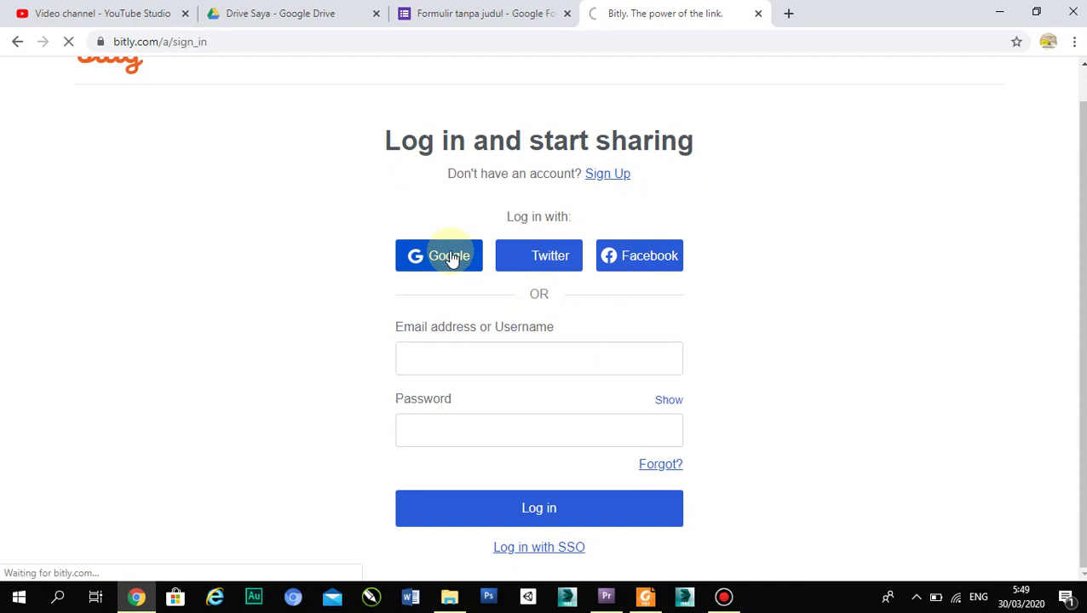